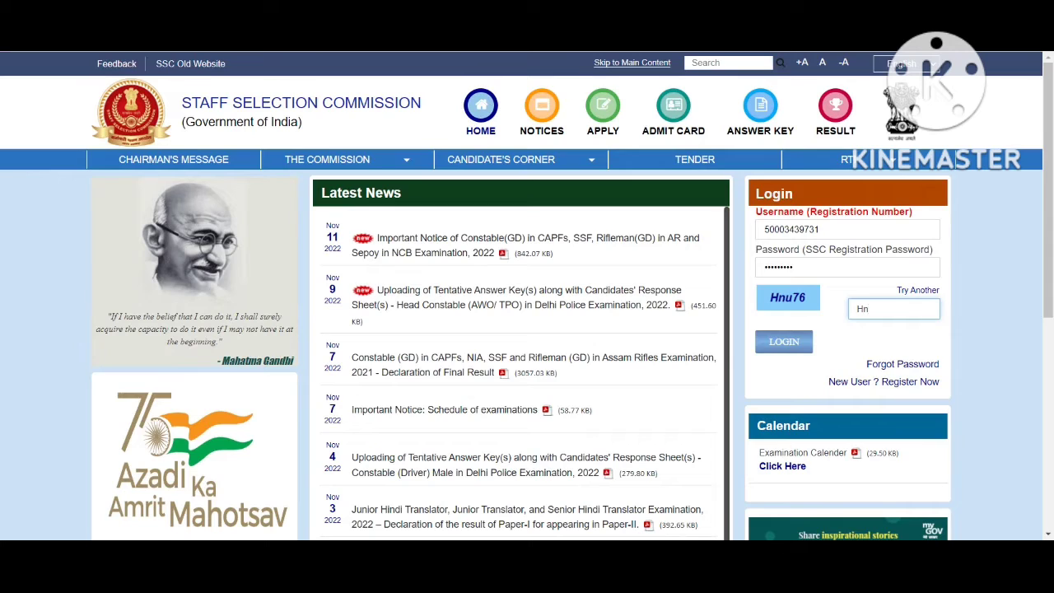
Complete the captcha code entry and log in to the candidate account.
{"action": "type", "text": "u6"}
{"action": "key", "text": "ctrl+a"}
{"action": "key", "text": "BackSpace"}
{"action": "type", "text": "76"}
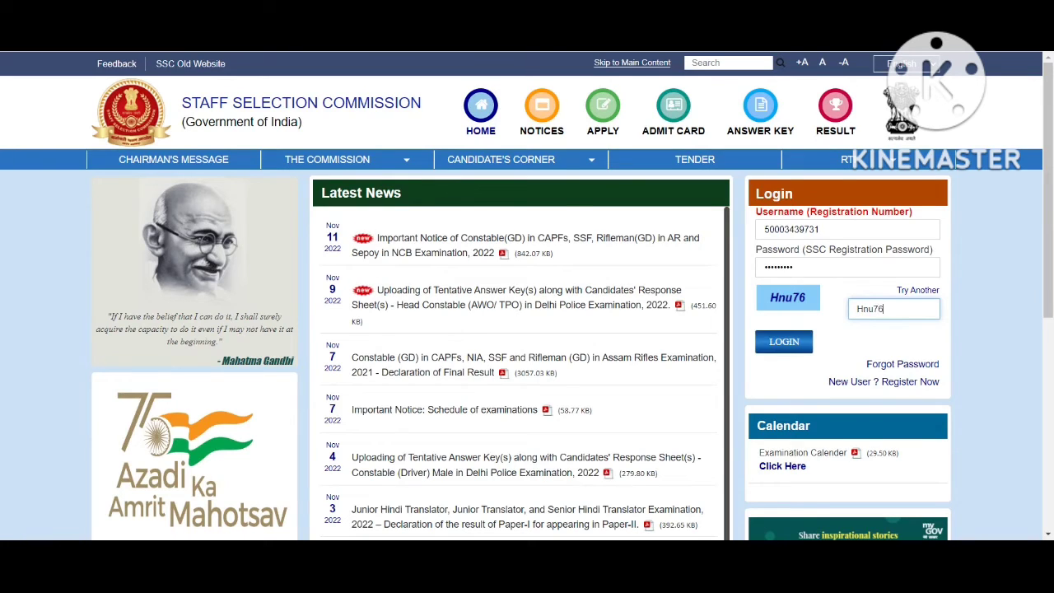
{"action": "left_click", "coordinate": [786, 346]}
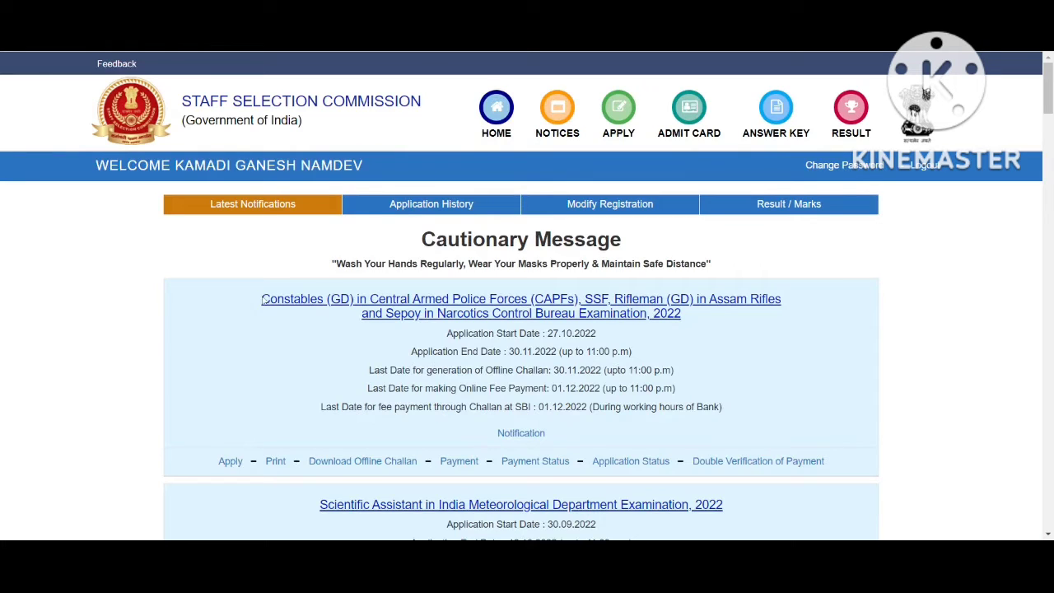
Open the application form for the Constables (GD) in CAPFs, SSF, Rifleman (GD) in Assam Rifles and Sepoy in NCB Examination, 2022.
{"action": "left_click_drag", "start_coordinate": [261, 299], "coordinate": [684, 315]}
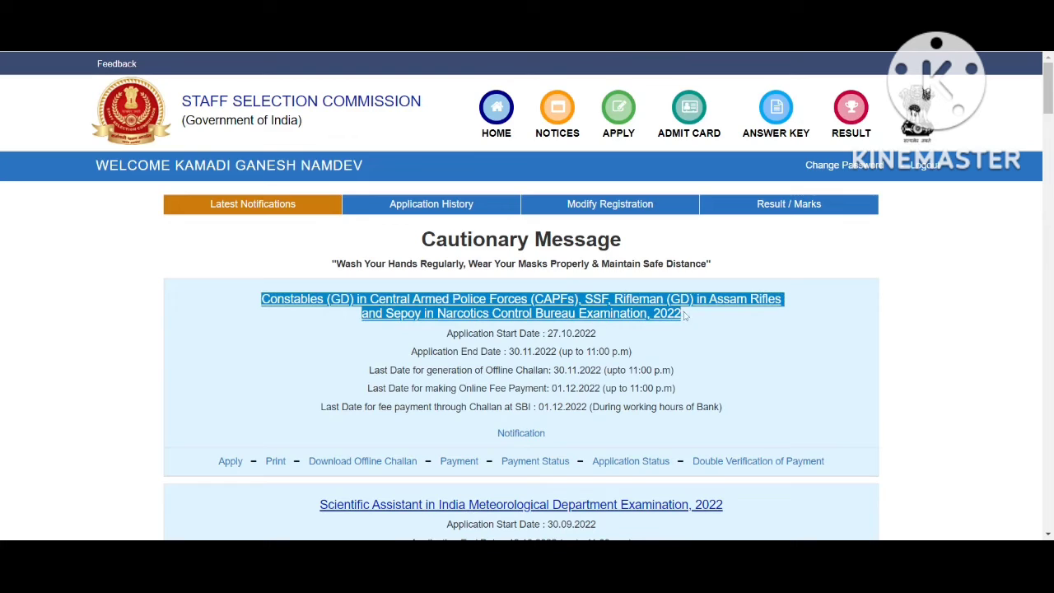
{"action": "left_click", "coordinate": [719, 336]}
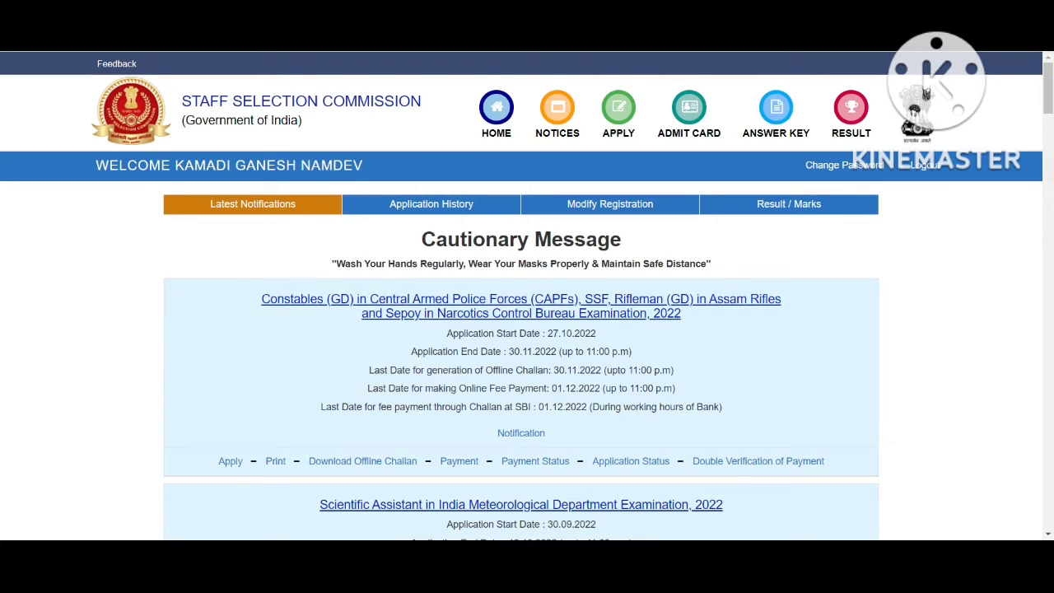
{"action": "left_click", "coordinate": [230, 461]}
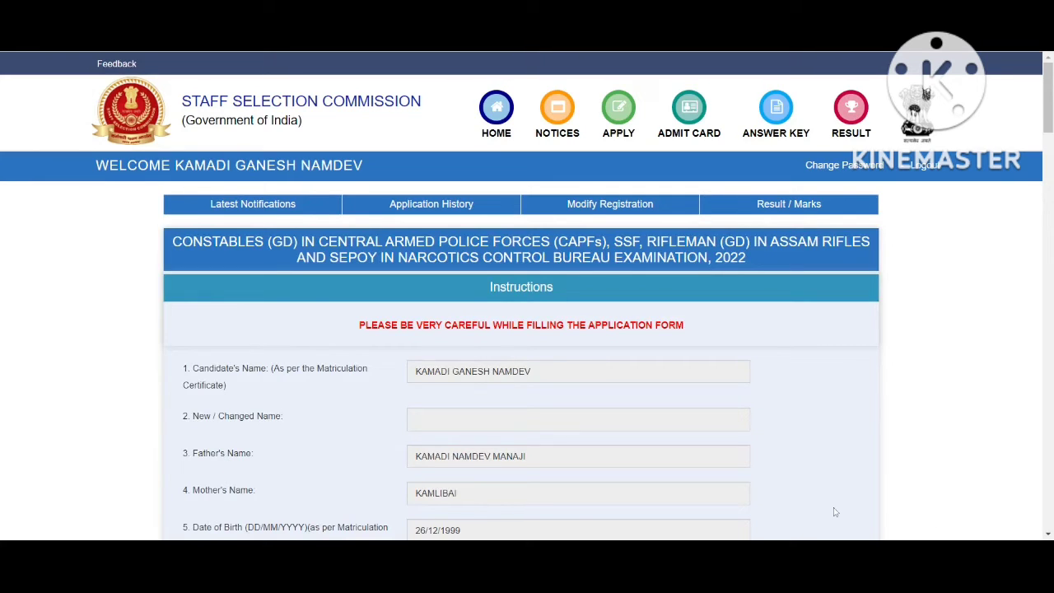
Review the pre-filled candidate details from the name to the matriculation year of passing, fields 1 to 13.
{"action": "scroll", "coordinate": [832, 468], "scroll_direction": "down", "scroll_amount": 1}
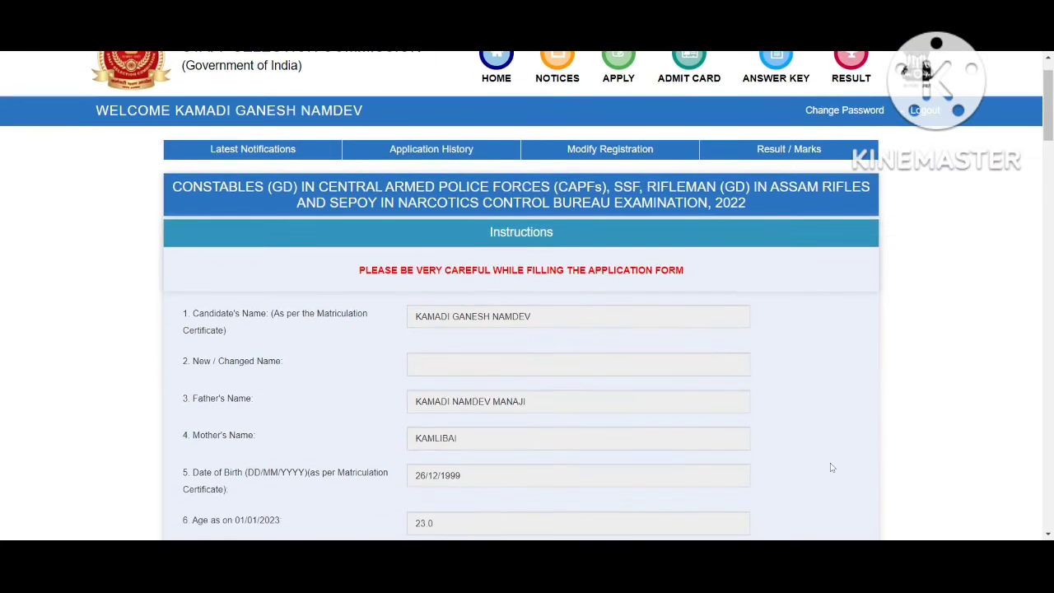
{"action": "scroll", "coordinate": [828, 464], "scroll_direction": "down", "scroll_amount": 1}
{"action": "scroll", "coordinate": [521, 293], "scroll_direction": "down", "scroll_amount": 1}
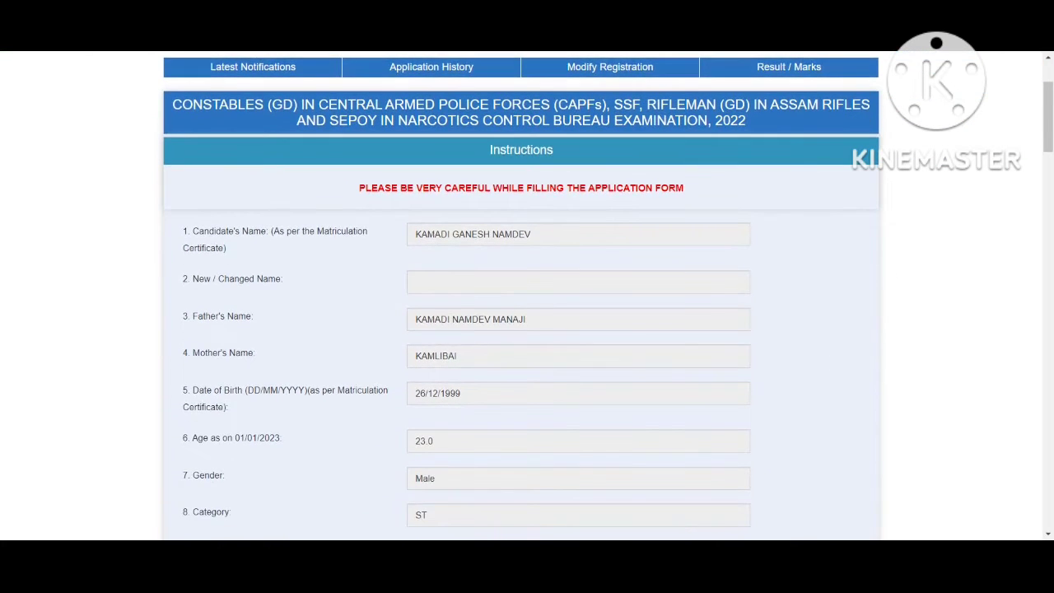
{"action": "scroll", "coordinate": [521, 297], "scroll_direction": "down", "scroll_amount": 1}
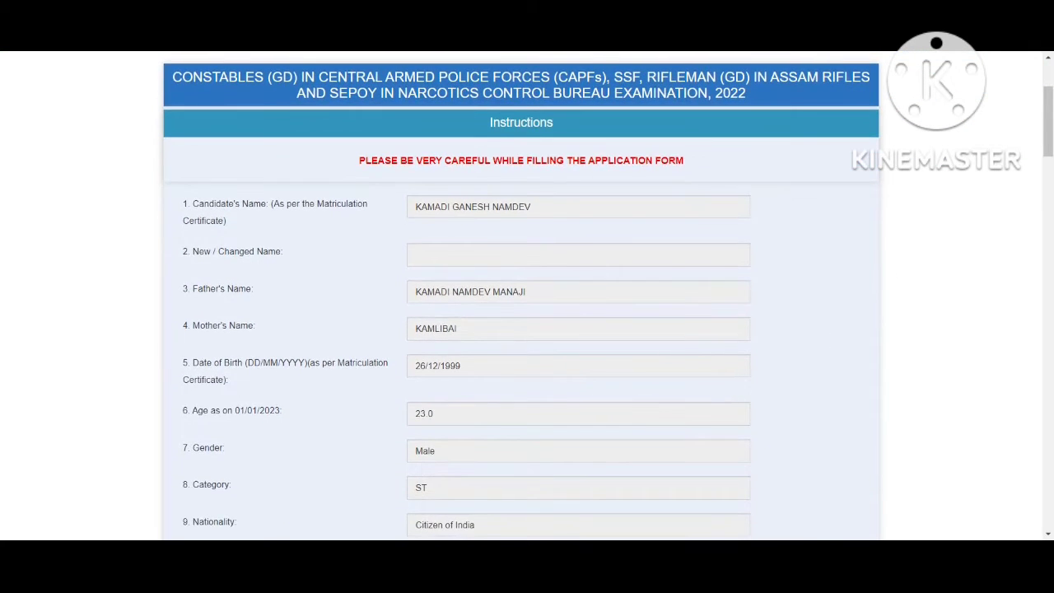
{"action": "scroll", "coordinate": [521, 293], "scroll_direction": "down", "scroll_amount": 4}
{"action": "scroll", "coordinate": [521, 293], "scroll_direction": "down", "scroll_amount": 4}
{"action": "scroll", "coordinate": [521, 293], "scroll_direction": "down", "scroll_amount": 5}
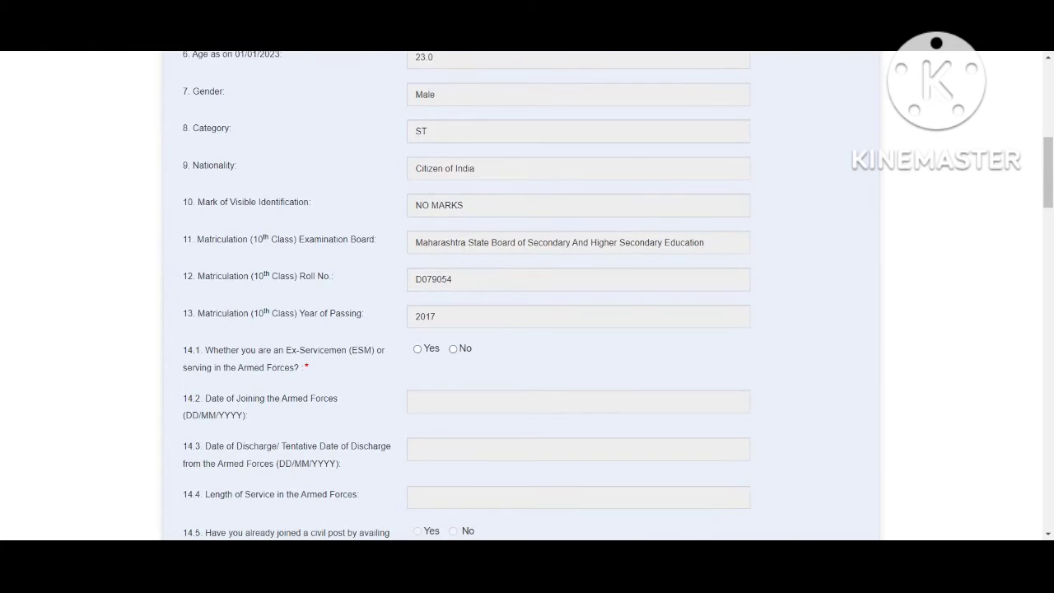
{"action": "scroll", "coordinate": [521, 293], "scroll_direction": "down", "scroll_amount": 1}
{"action": "scroll", "coordinate": [521, 293], "scroll_direction": "down", "scroll_amount": 7}
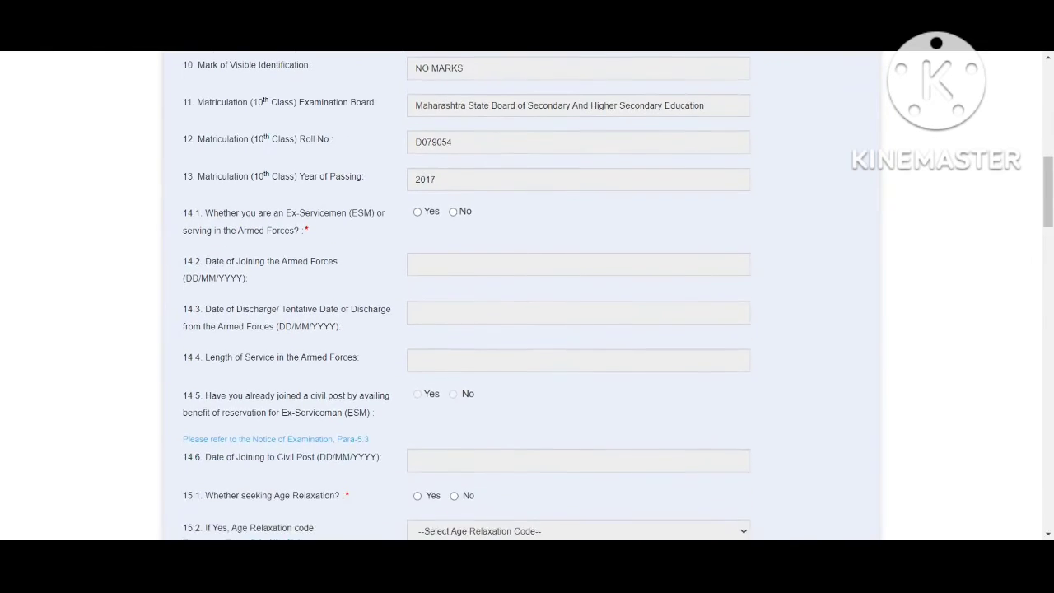
{"action": "scroll", "coordinate": [521, 293], "scroll_direction": "down", "scroll_amount": 1}
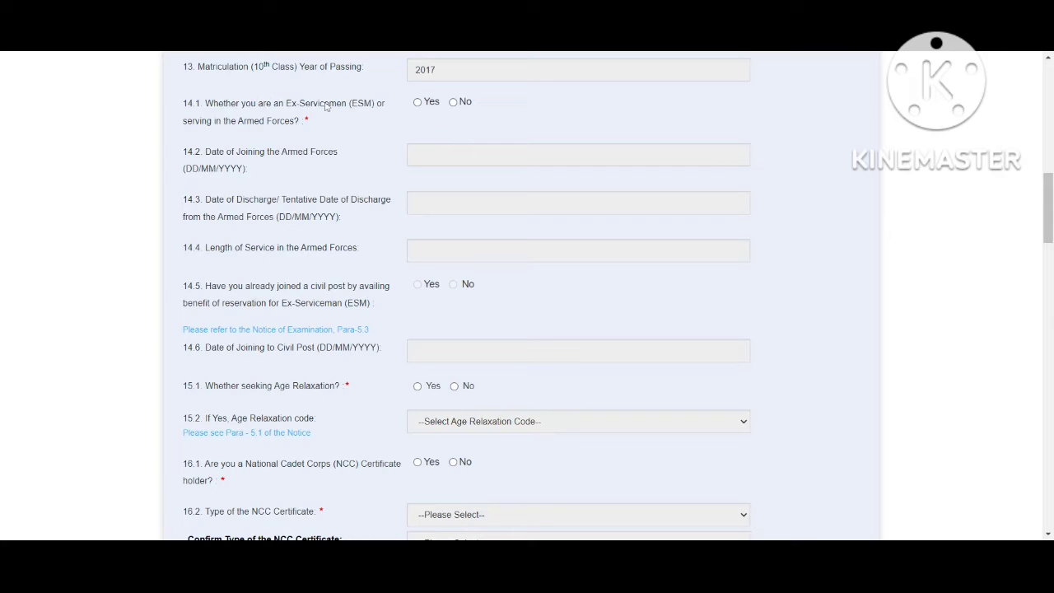
Answer No to the Ex-Servicemen question and Yes to seeking age relaxation, with the age relaxation code 01-SC/ST.
{"action": "left_click", "coordinate": [417, 102]}
{"action": "left_click", "coordinate": [454, 102]}
{"action": "left_click", "coordinate": [417, 388]}
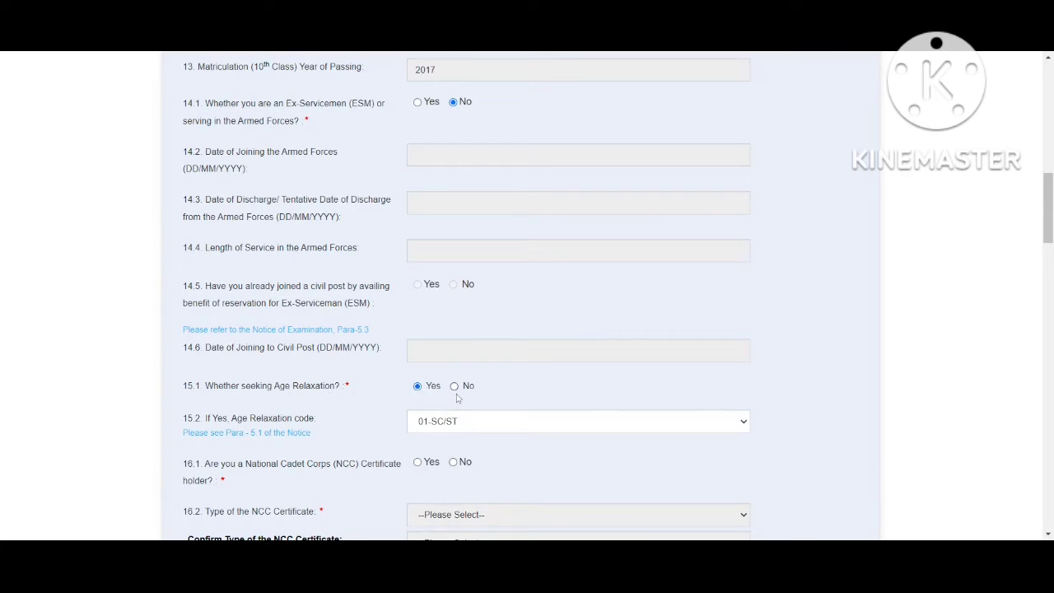
{"action": "left_click", "coordinate": [455, 388]}
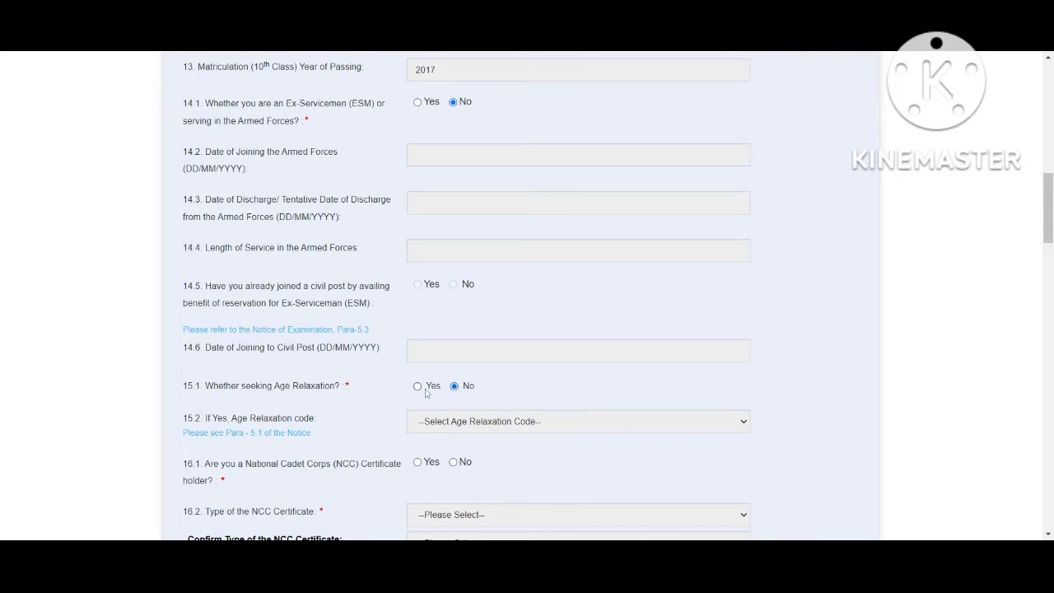
{"action": "left_click", "coordinate": [419, 391]}
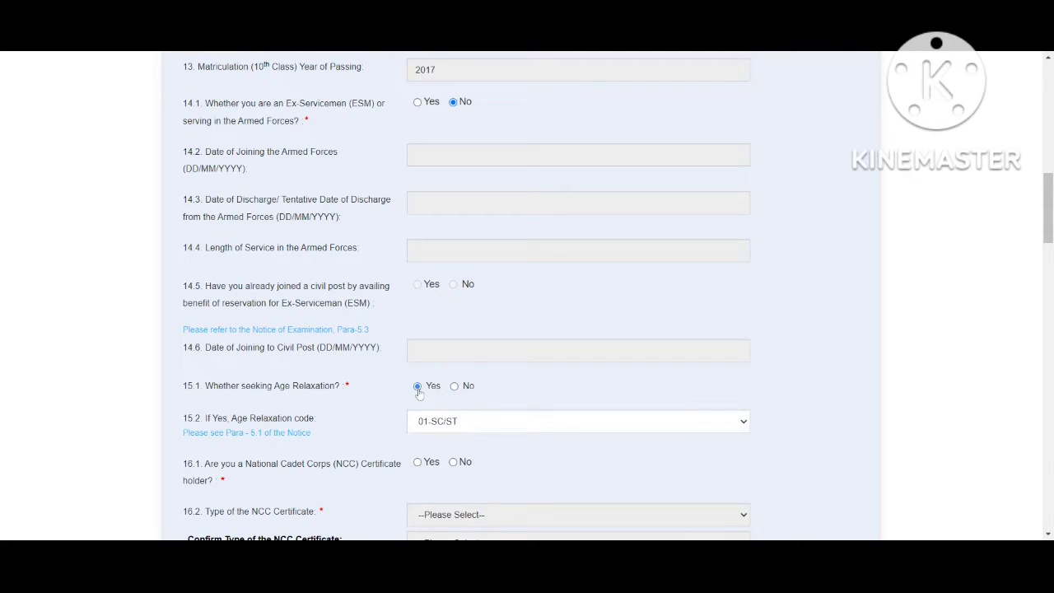
{"action": "left_click", "coordinate": [468, 427]}
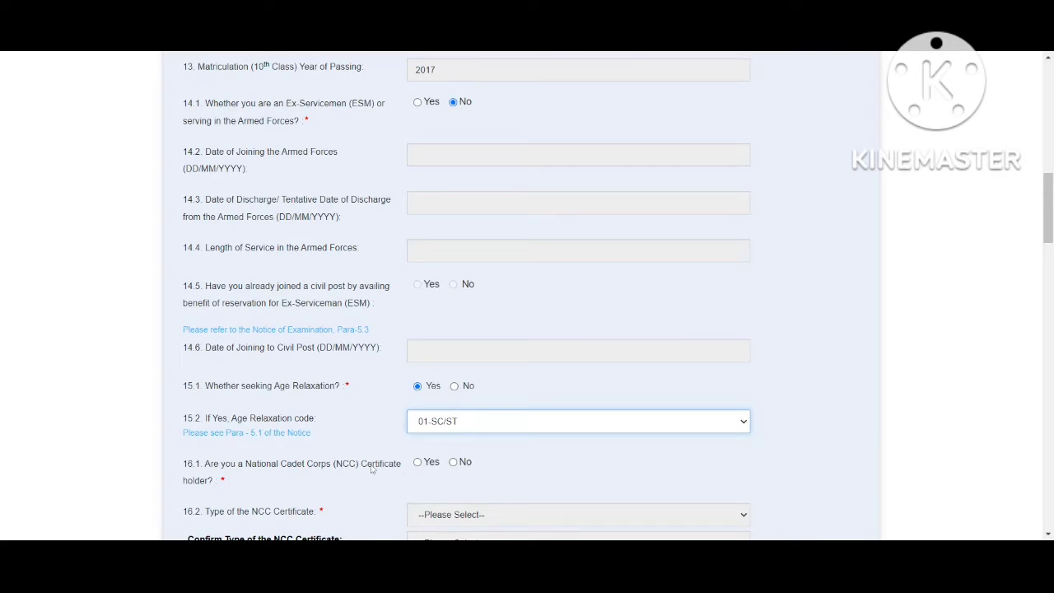
Answer No to being an NCC certificate holder, leaving the certificate type unselected.
{"action": "left_click", "coordinate": [418, 462]}
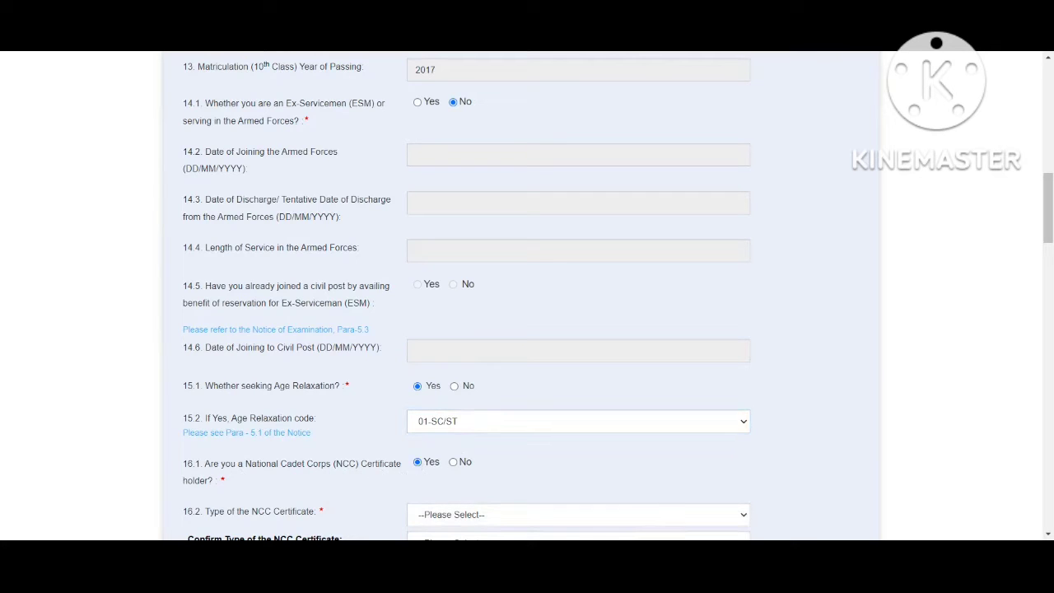
{"action": "left_click", "coordinate": [457, 514]}
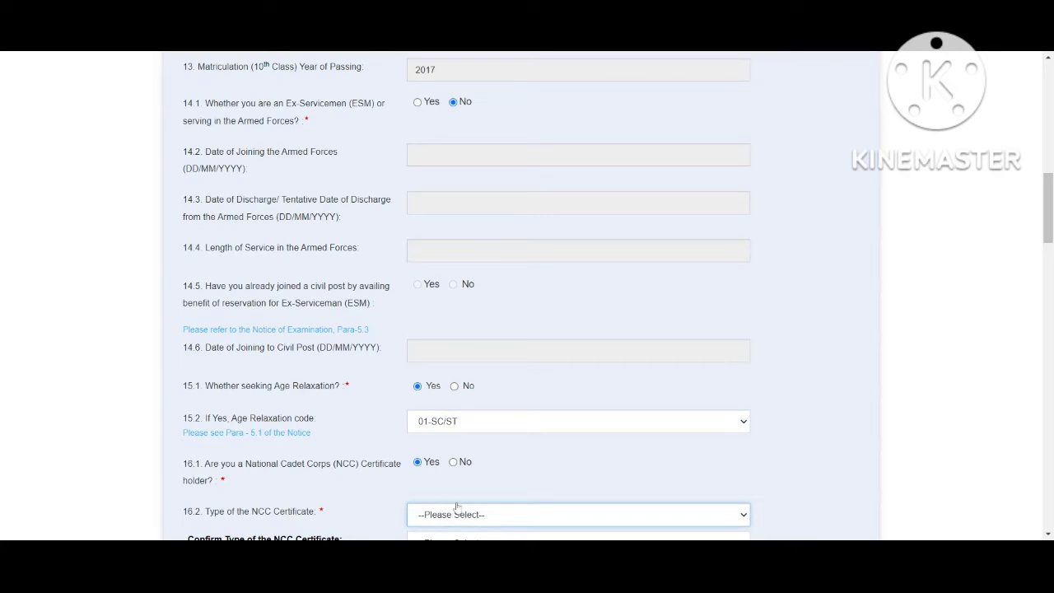
{"action": "left_click", "coordinate": [519, 454]}
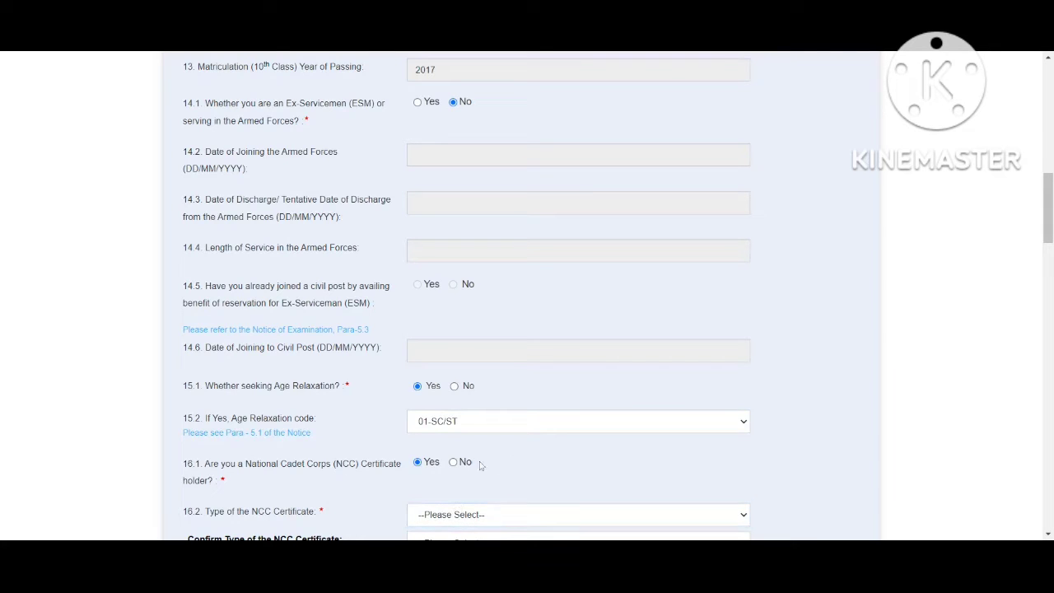
{"action": "left_click", "coordinate": [453, 463]}
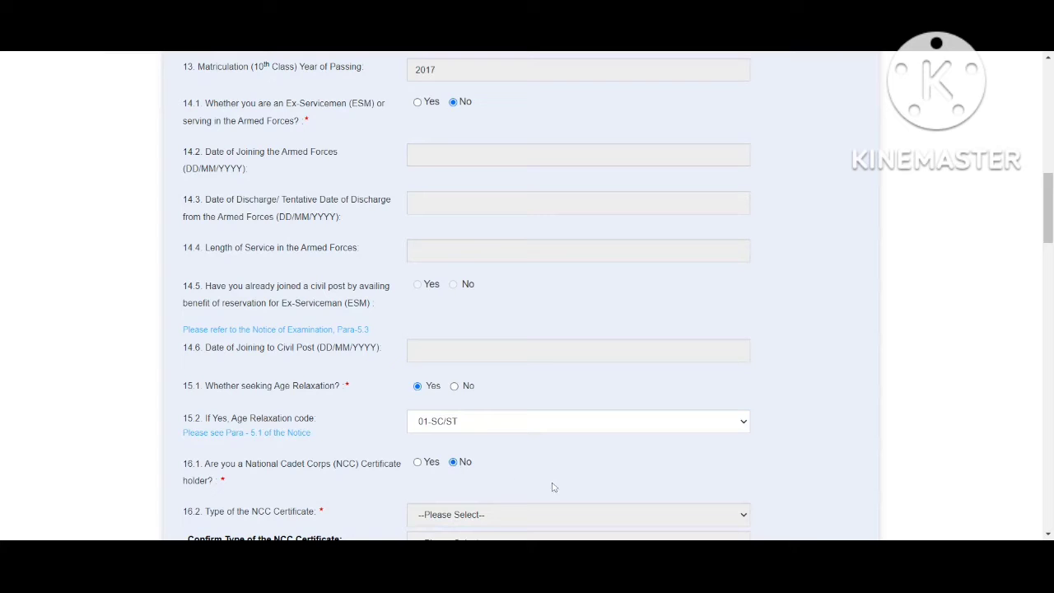
Choose the examination centre preferences WR-Nashik(7207), WR-Pune(7208) and WR-Mumbai(7204), in that order.
{"action": "scroll", "coordinate": [553, 486], "scroll_direction": "down", "scroll_amount": 3}
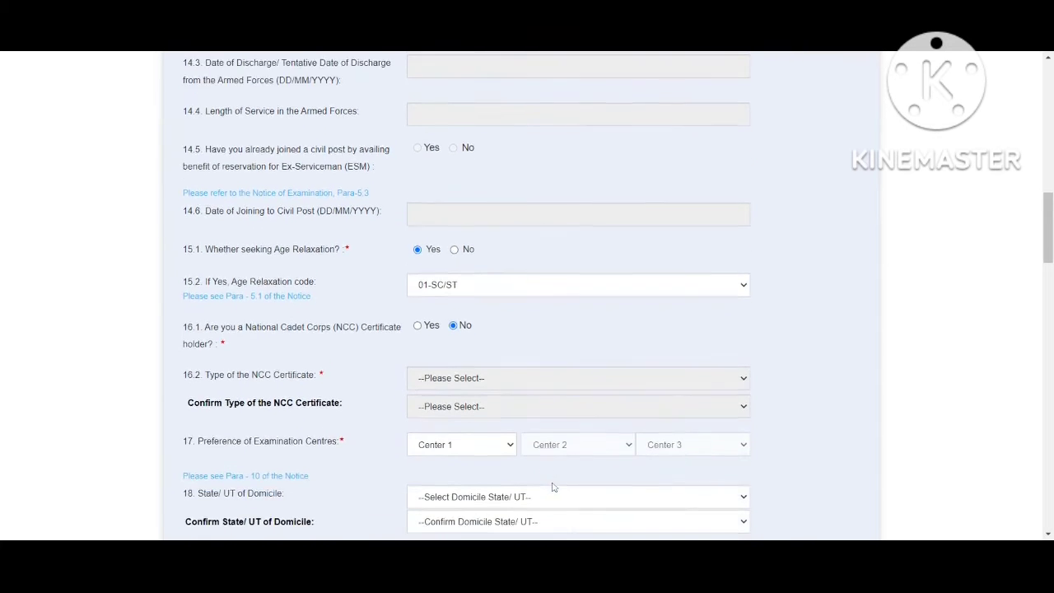
{"action": "scroll", "coordinate": [327, 236], "scroll_direction": "down", "scroll_amount": 2}
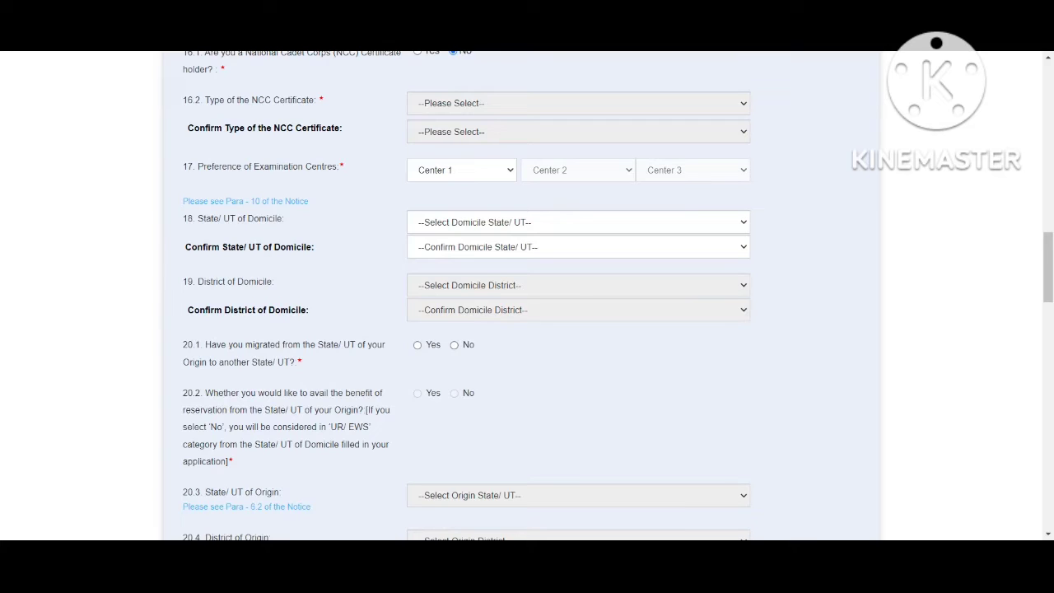
{"action": "left_click", "coordinate": [470, 365]}
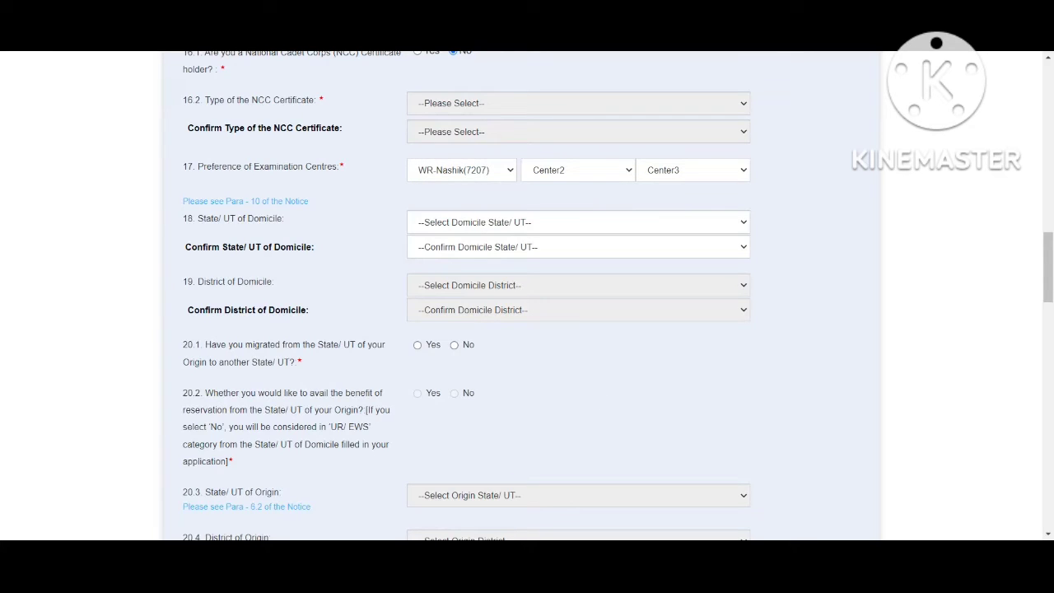
{"action": "left_click", "coordinate": [656, 275]}
{"action": "left_click", "coordinate": [691, 170]}
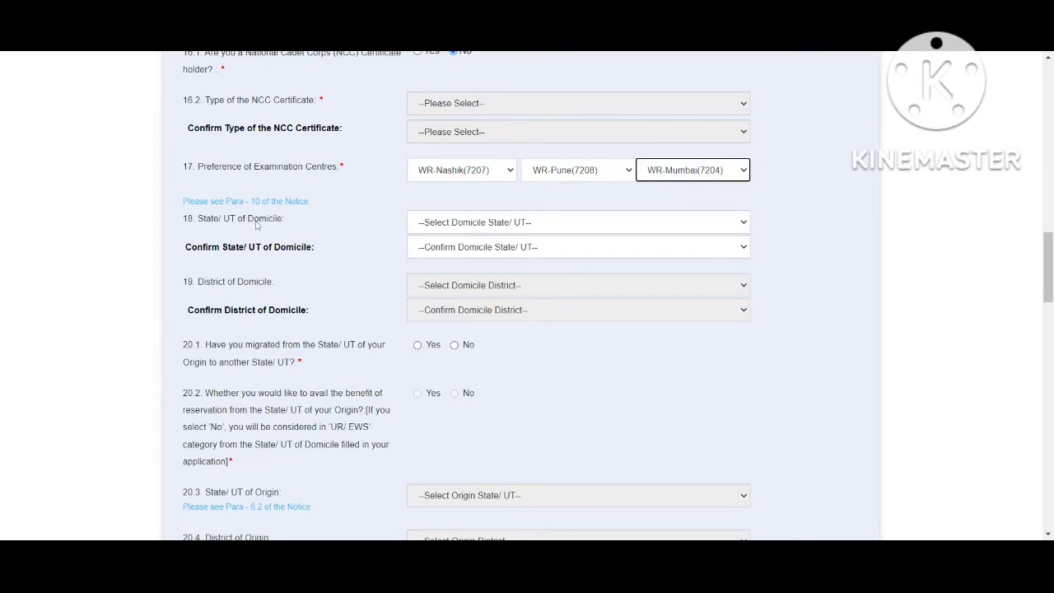
Select Maharashtra as the State/UT of domicile and confirm it with the same choice.
{"action": "left_click", "coordinate": [548, 231]}
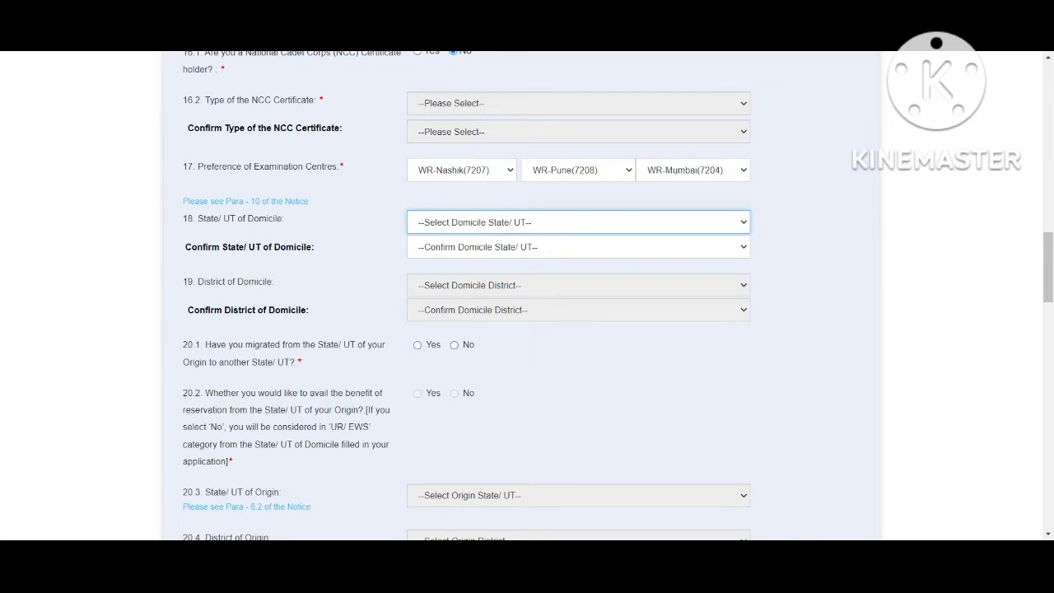
{"action": "key", "text": "m"}
{"action": "key", "text": "a"}
{"action": "key", "text": "h"}
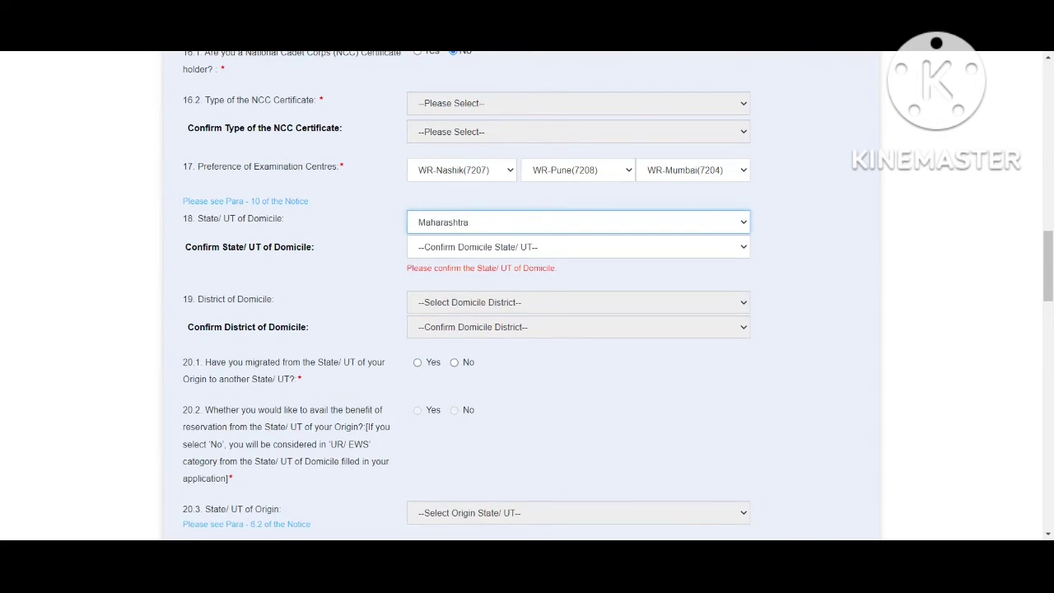
{"action": "left_click", "coordinate": [474, 251]}
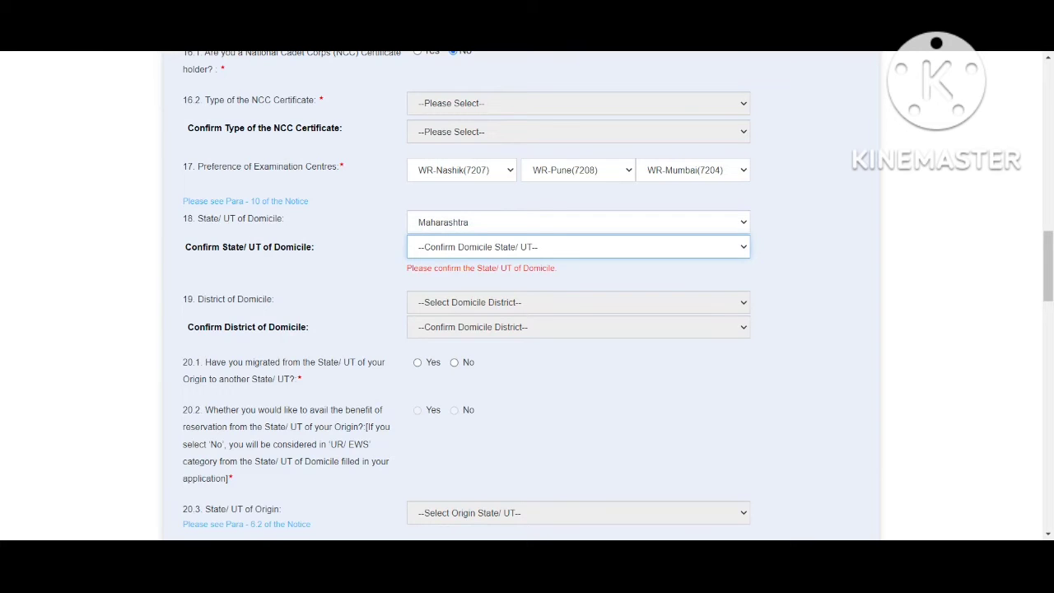
{"action": "type", "text": "mah"}
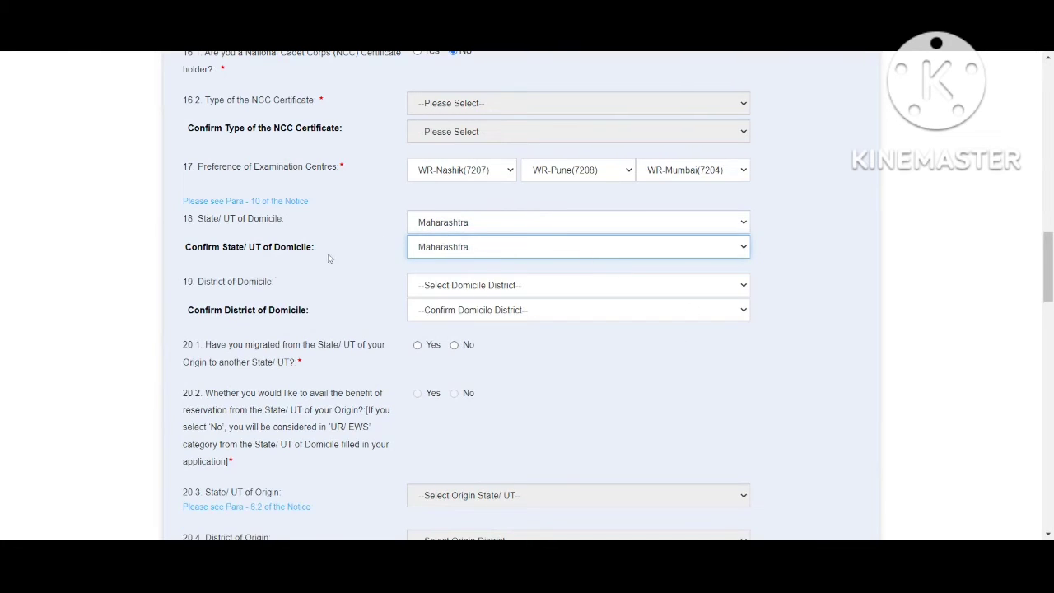
Select and confirm Nashik as the district of domicile, and try to answer No to having migrated from the State/UT of origin.
{"action": "key", "text": "Tab"}
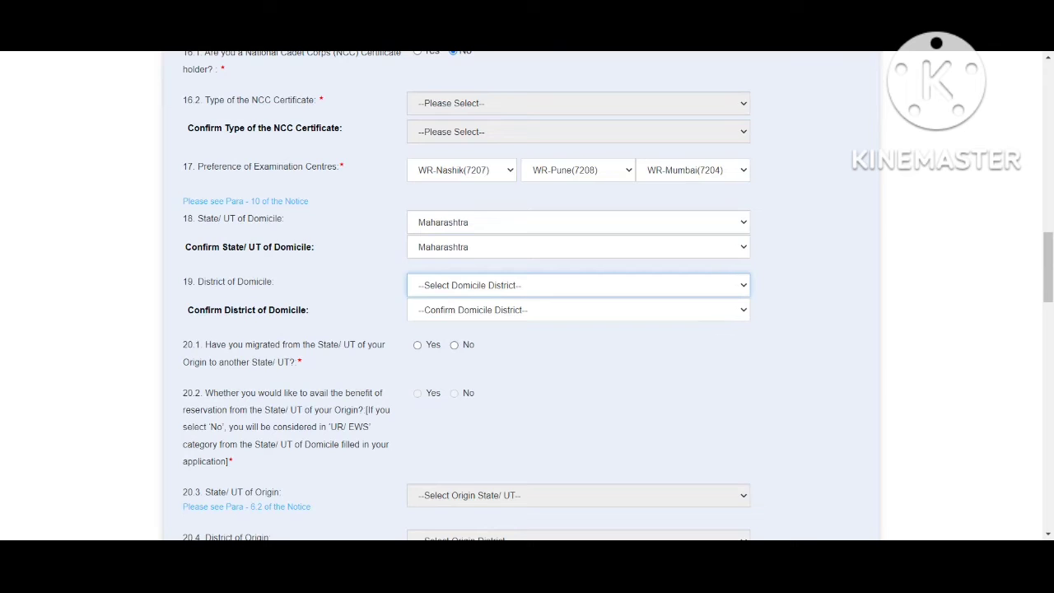
{"action": "left_click", "coordinate": [517, 288]}
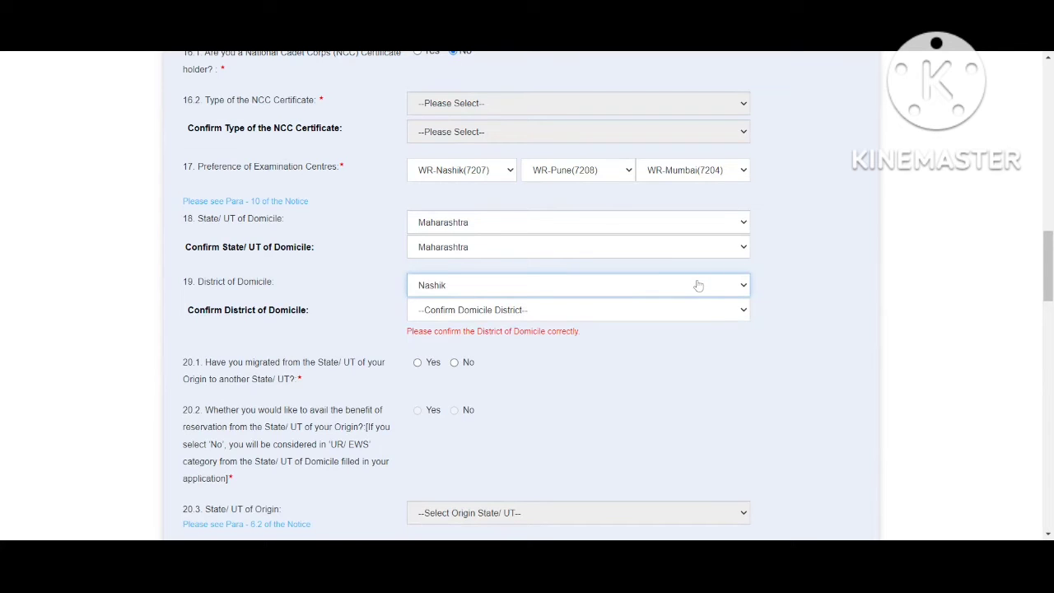
{"action": "left_click", "coordinate": [680, 313]}
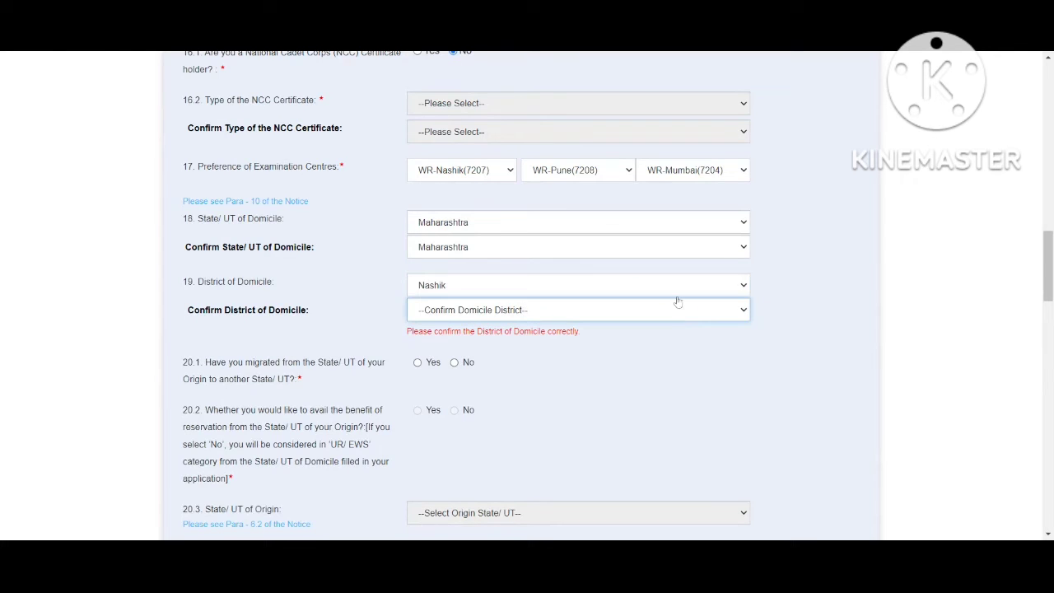
{"action": "left_click", "coordinate": [719, 303]}
{"action": "left_click", "coordinate": [642, 337]}
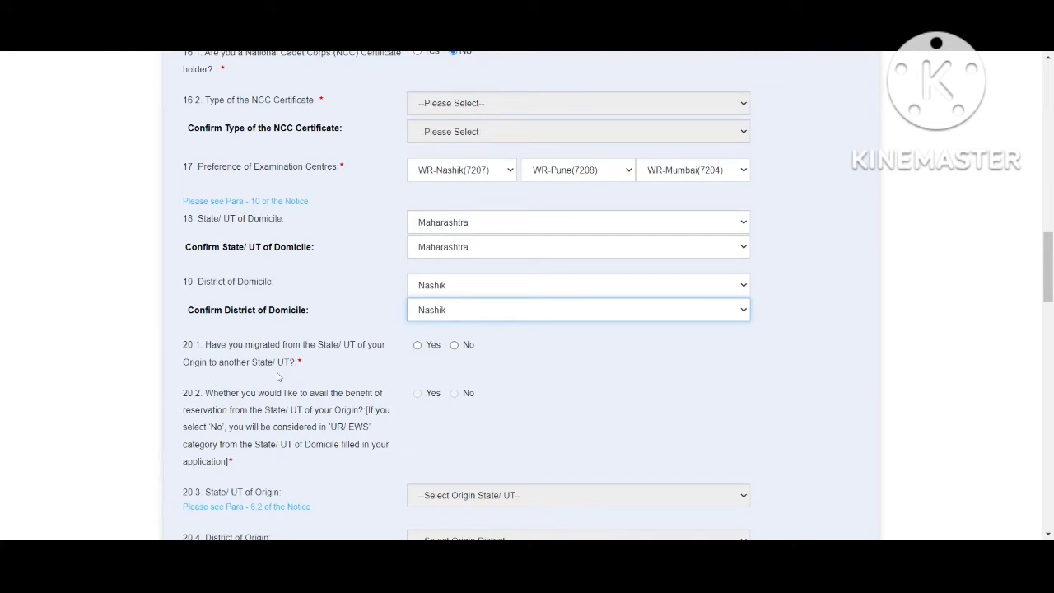
{"action": "left_click", "coordinate": [455, 346]}
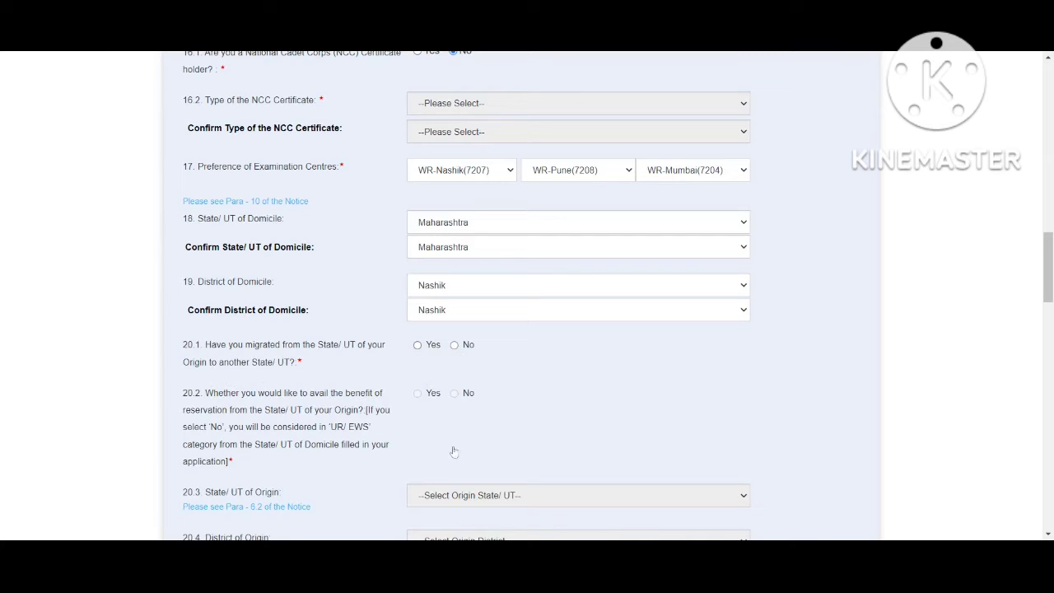
Consult the list of post codes for the CAPFs and organizations under the post preference question, and close it.
{"action": "scroll", "coordinate": [888, 507], "scroll_direction": "down", "scroll_amount": 5}
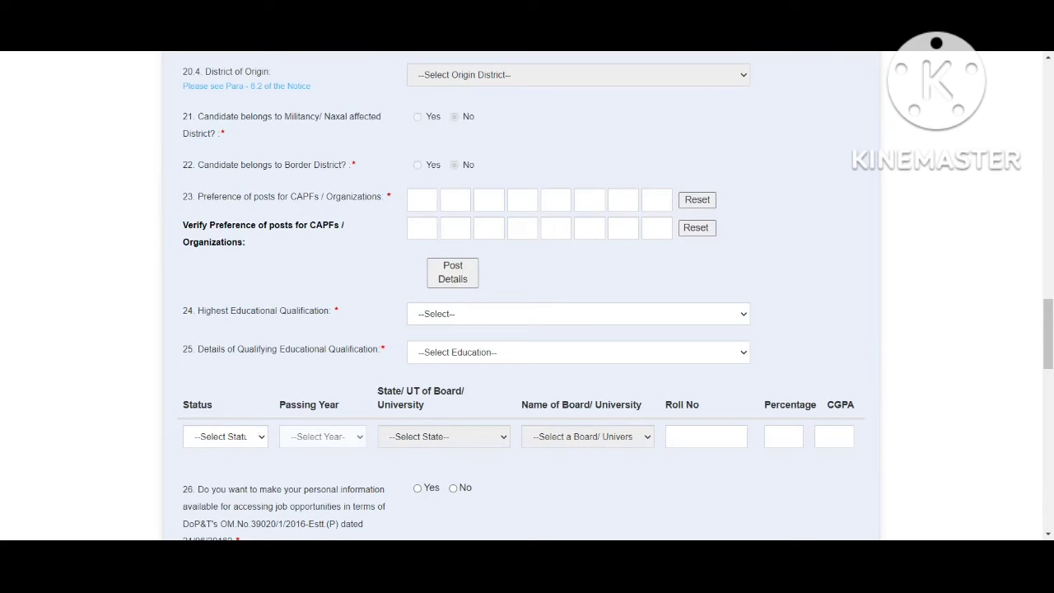
{"action": "left_click", "coordinate": [453, 280]}
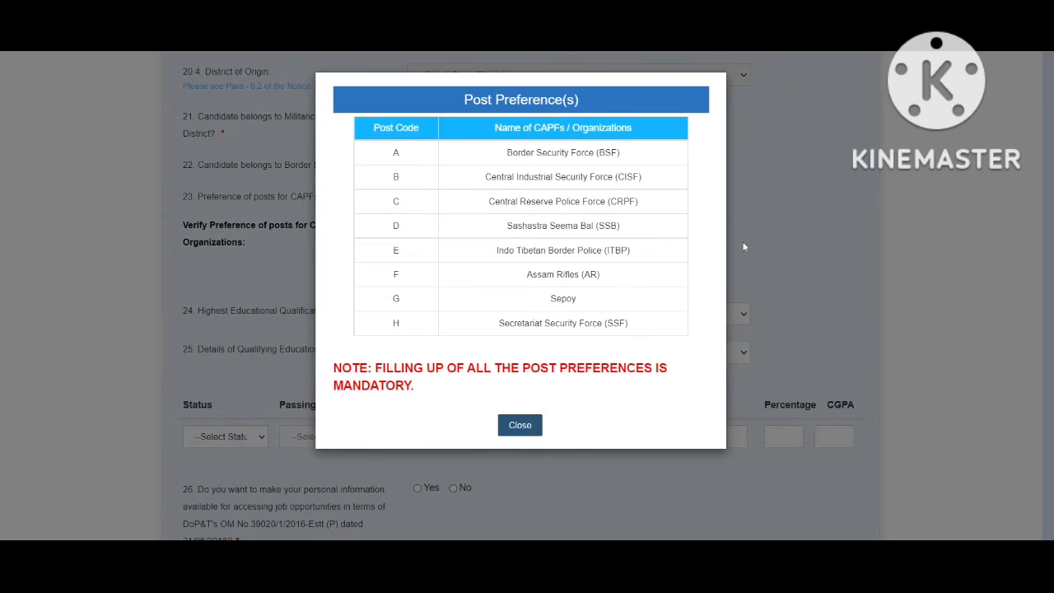
{"action": "left_click", "coordinate": [515, 425]}
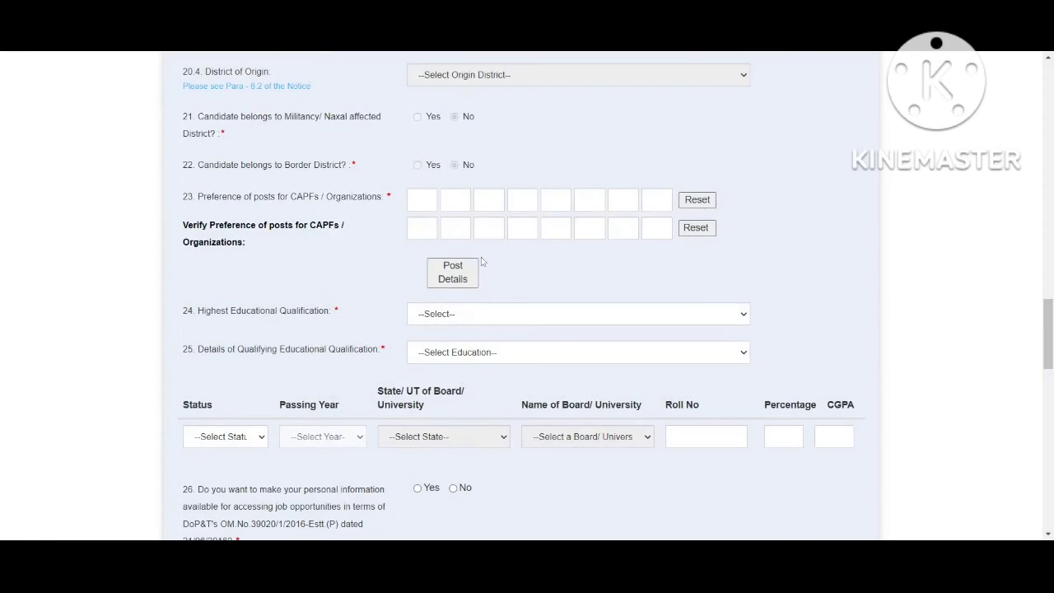
Enter the post preference order A, C, B, E, F, D, H, G for CAPFs and organizations.
{"action": "left_click", "coordinate": [422, 199]}
{"action": "type", "text": "ACBEFDH"}
{"action": "type", "text": "G"}
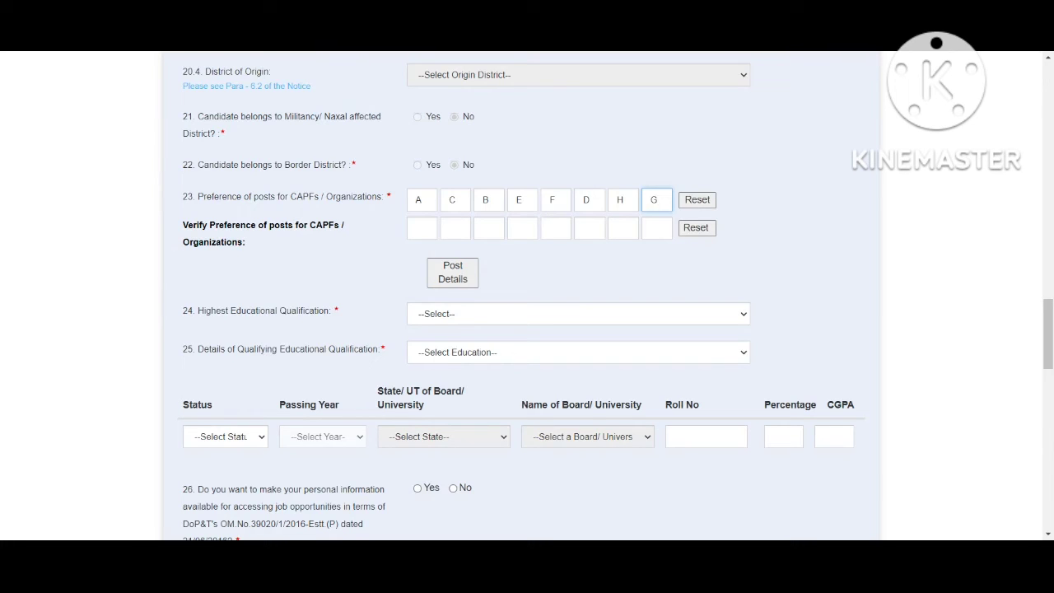
Repeat the preference order A, C, B, E, F, D, H, G in the verification row for post preferences.
{"action": "left_click", "coordinate": [421, 228]}
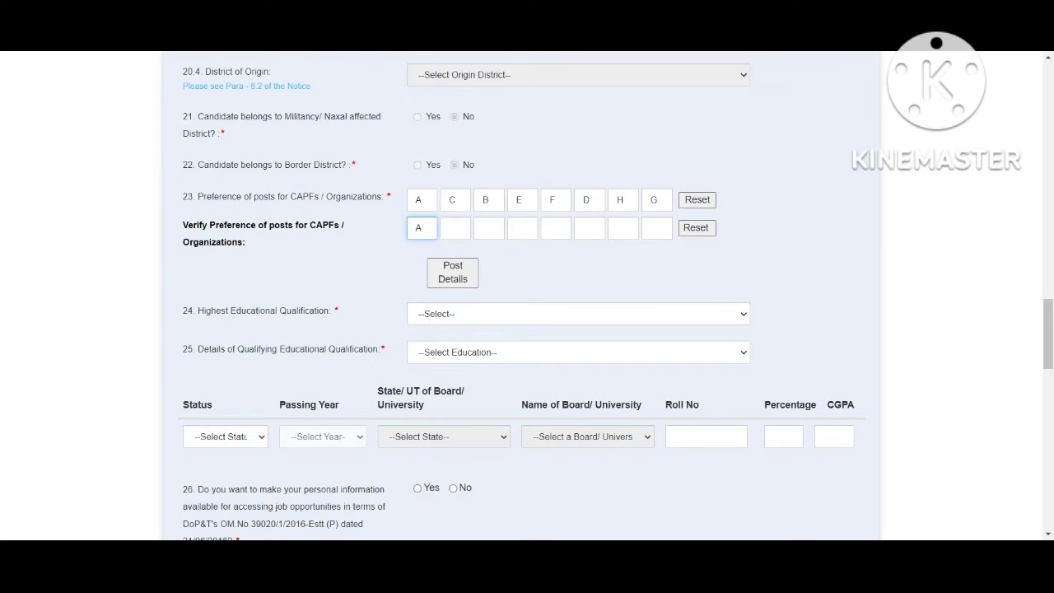
{"action": "left_click", "coordinate": [455, 228]}
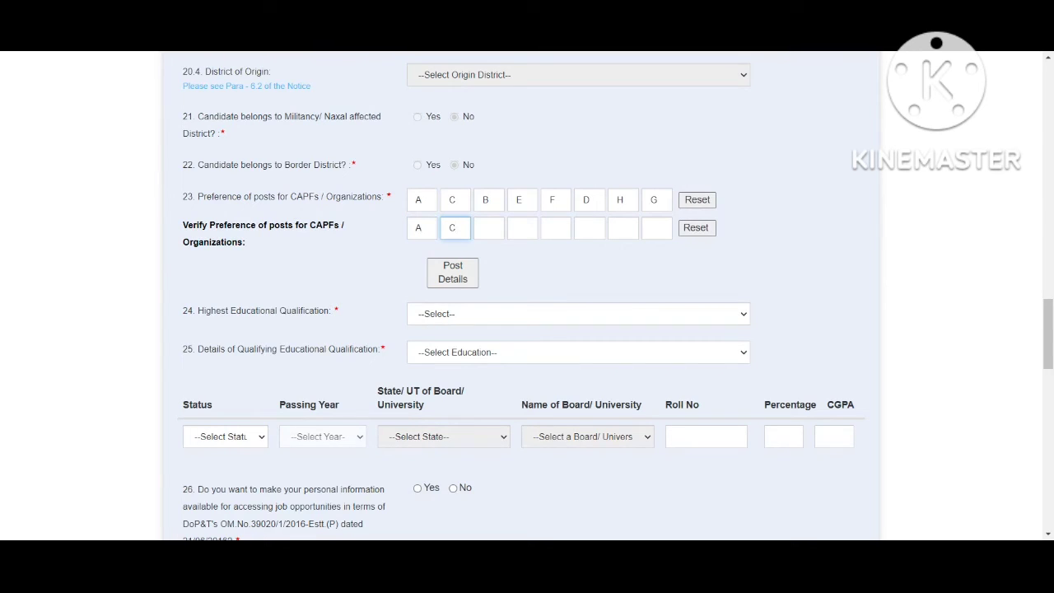
{"action": "type", "text": "C"}
{"action": "left_click", "coordinate": [483, 228]}
{"action": "left_click", "coordinate": [523, 228]}
{"action": "type", "text": "E"}
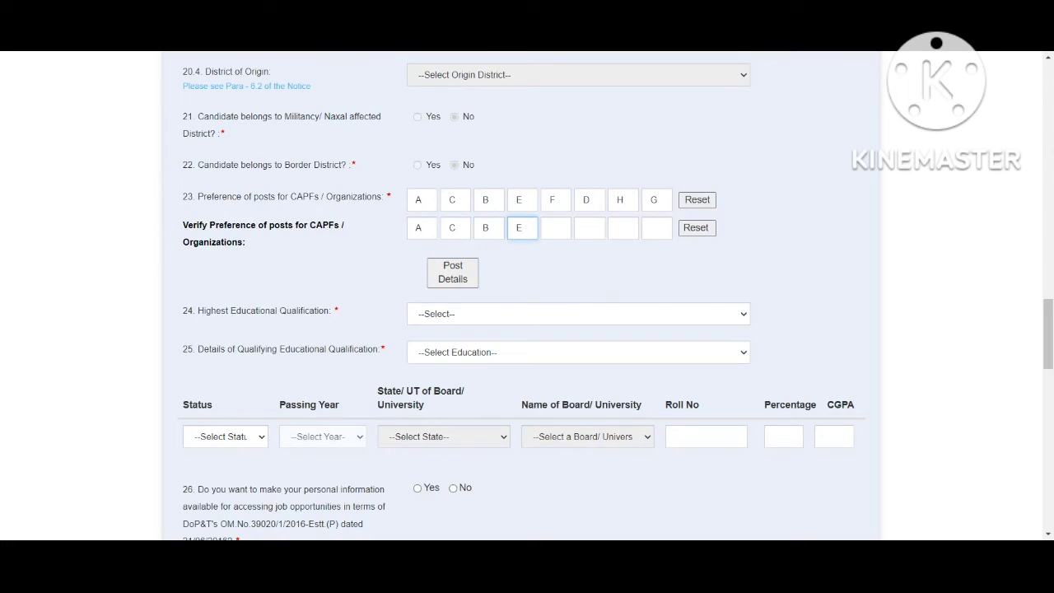
{"action": "left_click", "coordinate": [556, 228]}
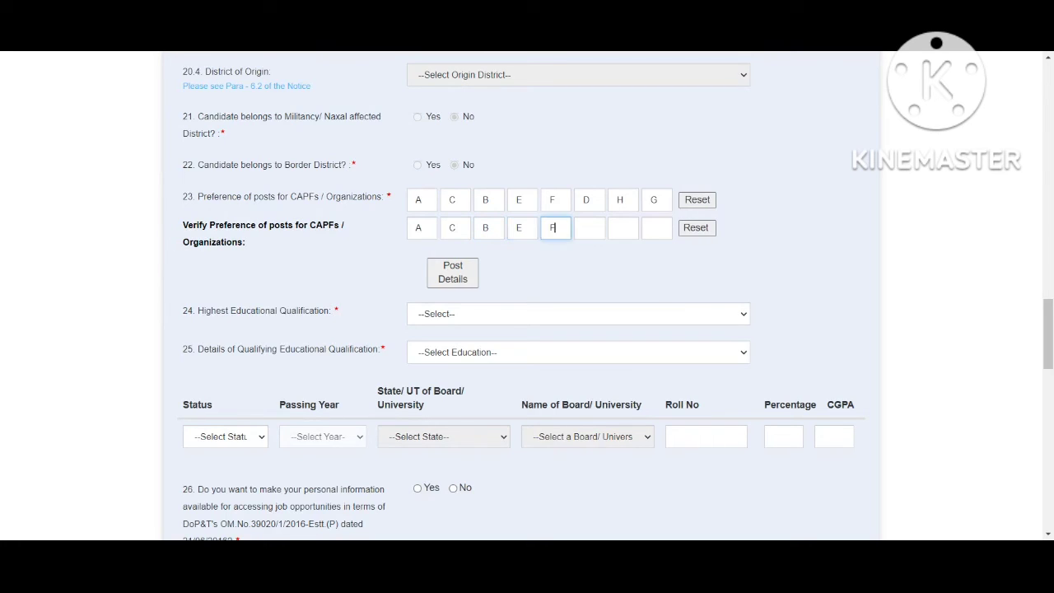
{"action": "left_click", "coordinate": [589, 228]}
{"action": "type", "text": "D"}
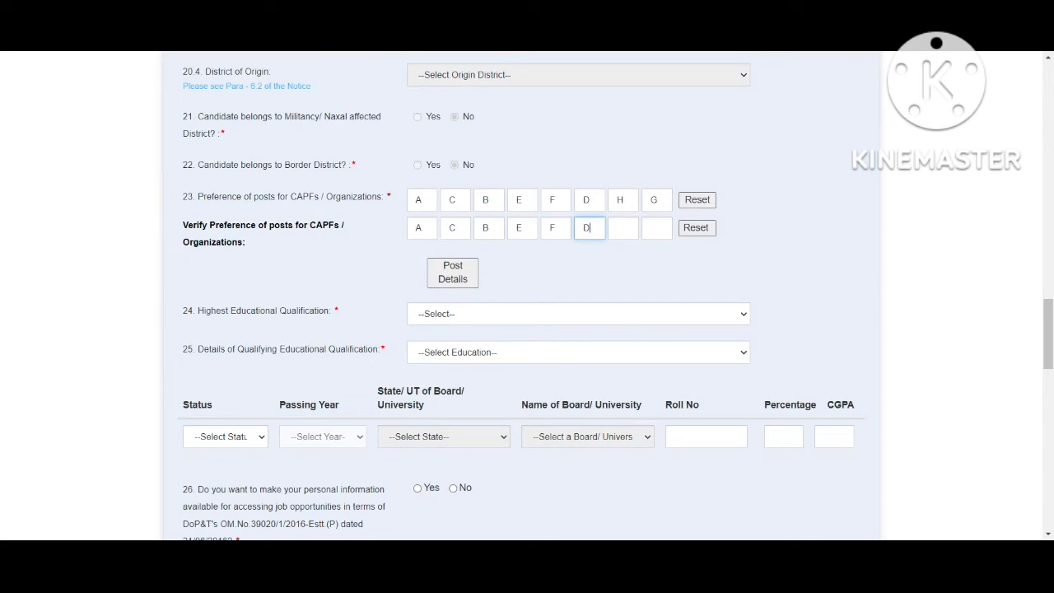
{"action": "left_click", "coordinate": [623, 228]}
{"action": "left_click", "coordinate": [650, 227]}
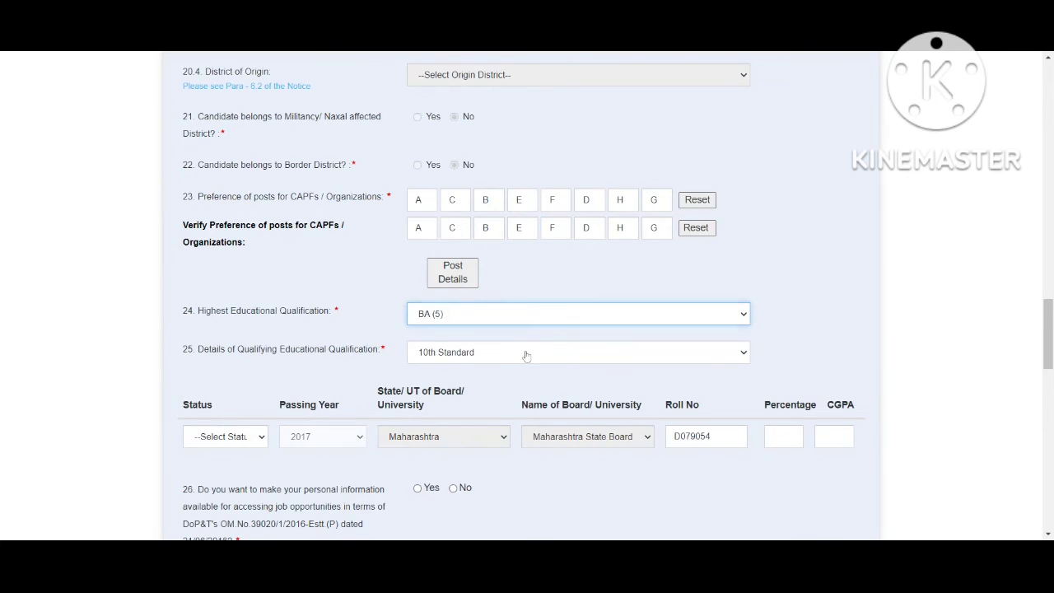
Select BA (5) as the highest educational qualification and 10th Standard as the qualifying educational qualification.
{"action": "left_click", "coordinate": [524, 354]}
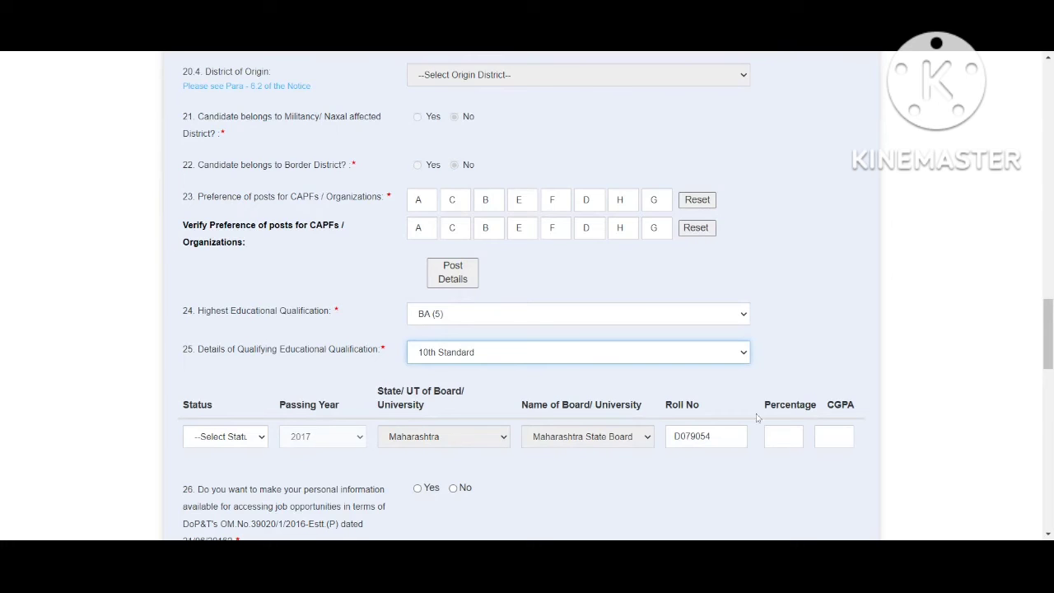
{"action": "left_click", "coordinate": [582, 491]}
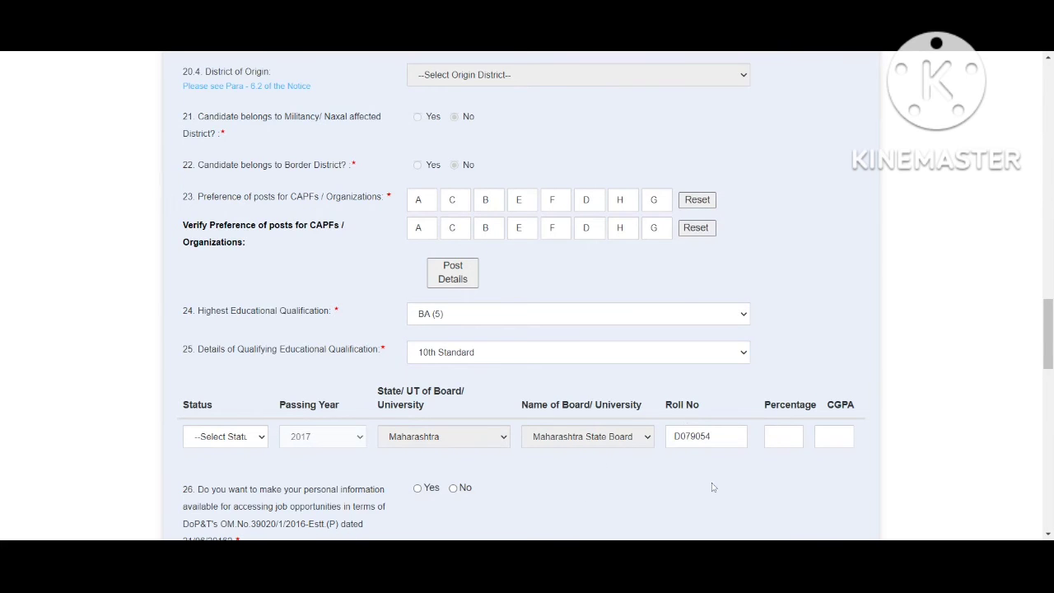
{"action": "scroll", "coordinate": [712, 487], "scroll_direction": "down", "scroll_amount": 2}
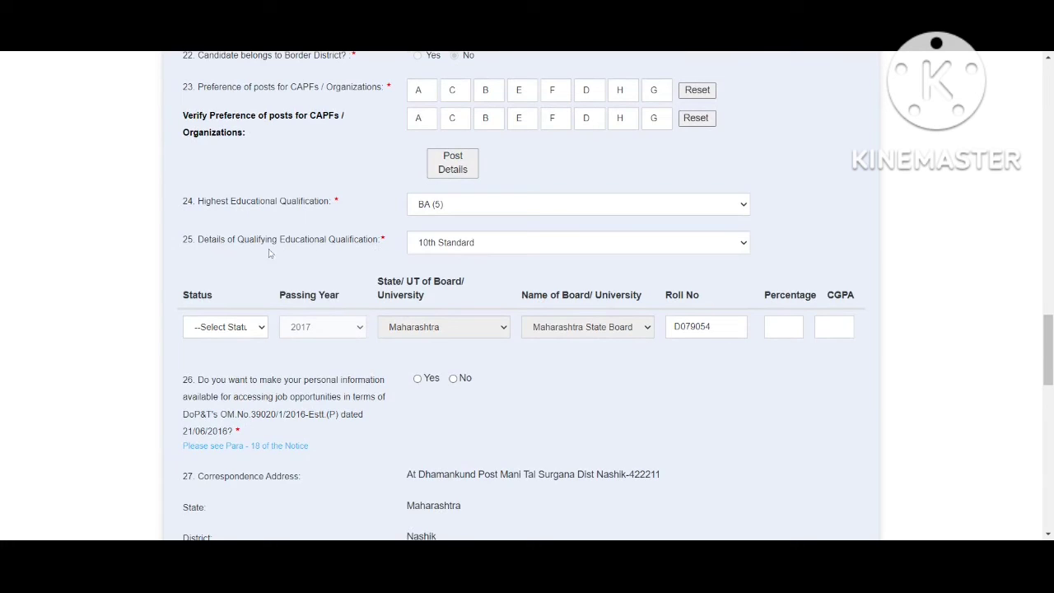
Set the 10th Standard status to Passed with 71.60 percent, and answer No to making personal information available for job opportunities.
{"action": "left_click", "coordinate": [258, 334]}
{"action": "left_click", "coordinate": [260, 350]}
{"action": "left_click", "coordinate": [783, 327]}
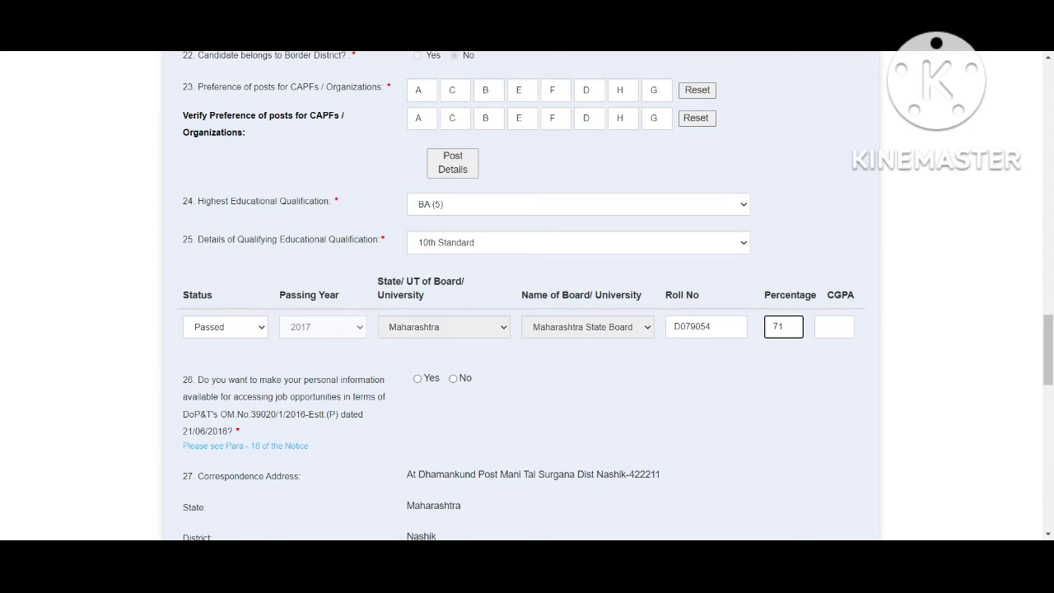
{"action": "type", "text": ".60"}
{"action": "key", "text": "Tab"}
{"action": "left_click", "coordinate": [452, 379]}
Upload the candidate's photograph and signature (1).jpg, and answer Yes to the photograph being taken on or after 27-July-2022.
{"action": "scroll", "coordinate": [480, 422], "scroll_direction": "down", "scroll_amount": 3}
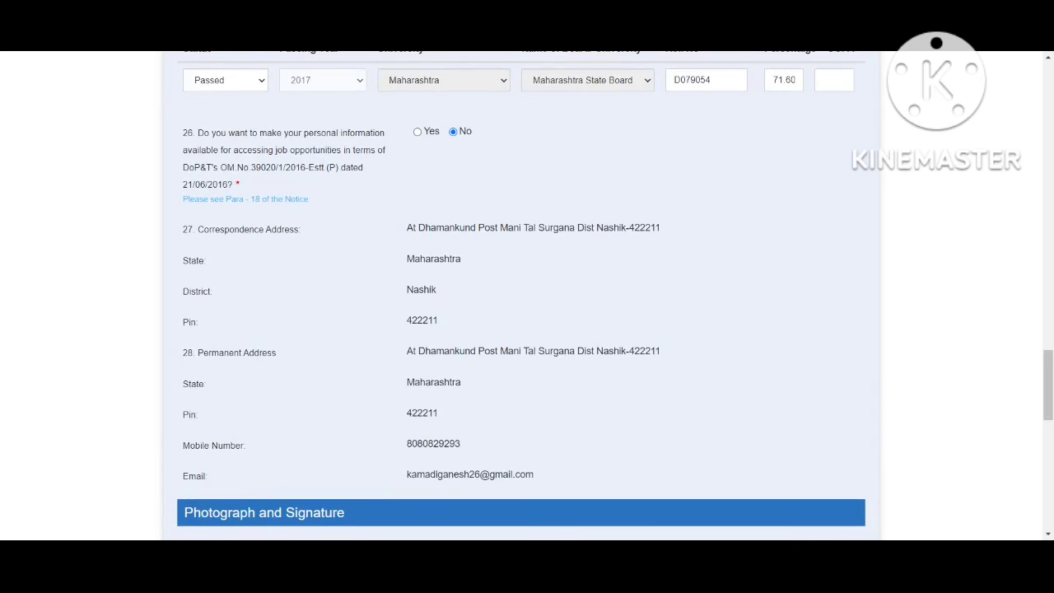
{"action": "scroll", "coordinate": [526, 296], "scroll_direction": "down", "scroll_amount": 2}
{"action": "scroll", "coordinate": [527, 296], "scroll_direction": "down", "scroll_amount": 2}
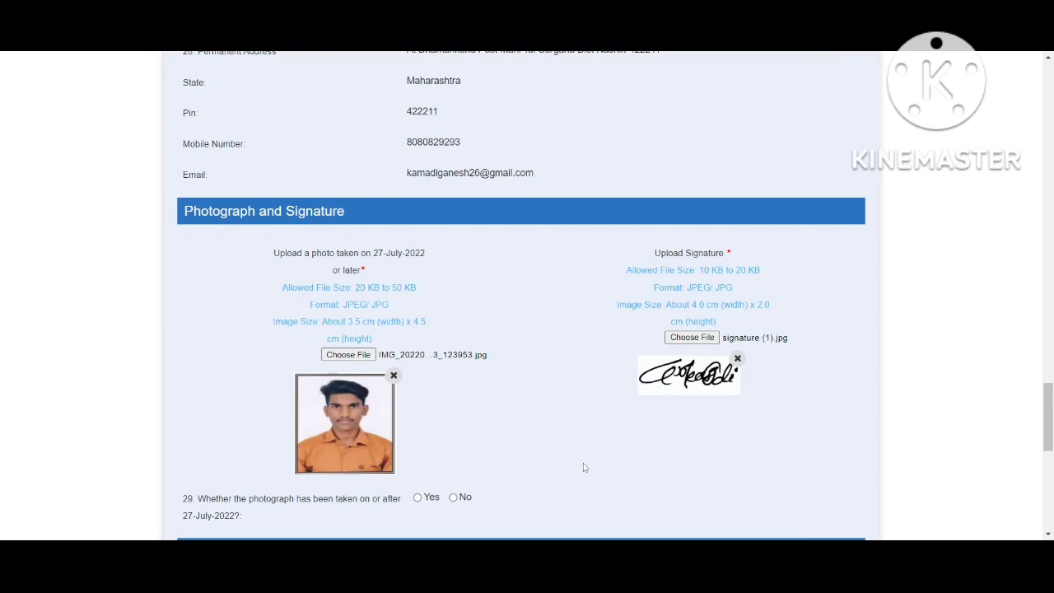
{"action": "scroll", "coordinate": [582, 467], "scroll_direction": "down", "scroll_amount": 3}
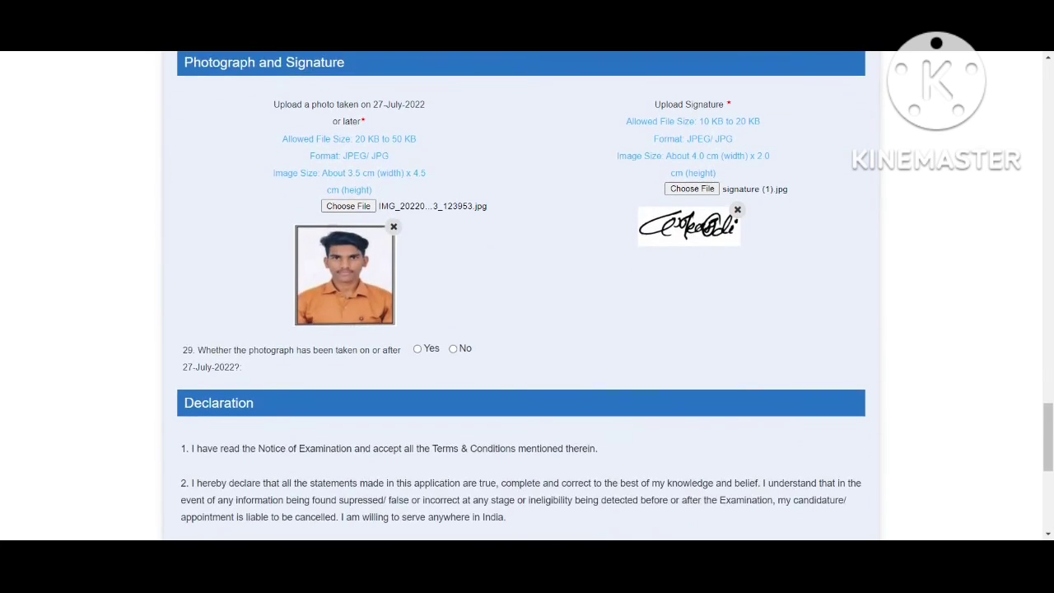
{"action": "scroll", "coordinate": [526, 296], "scroll_direction": "down", "scroll_amount": 1}
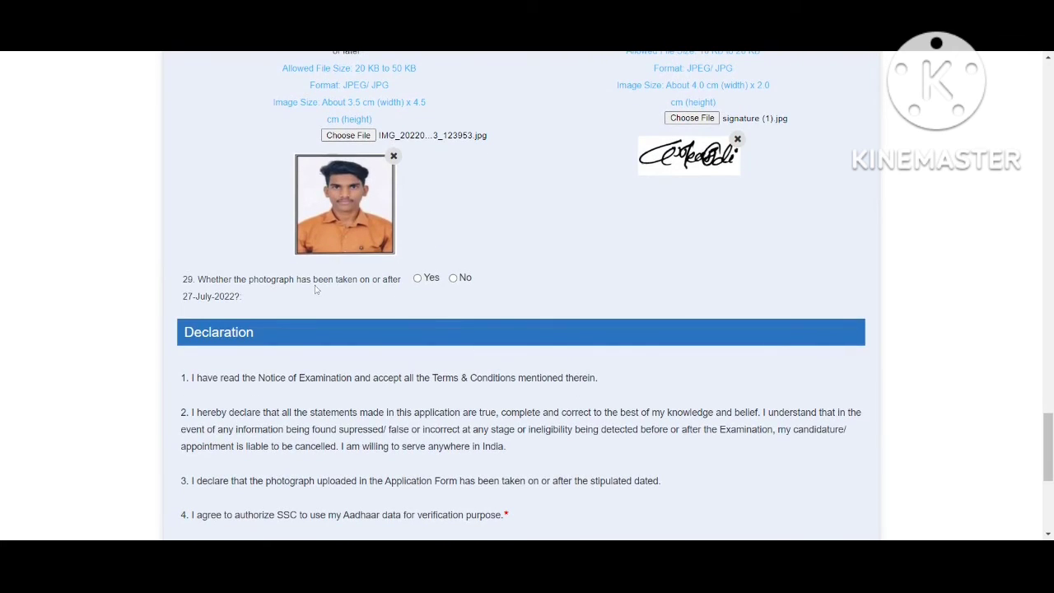
{"action": "left_click", "coordinate": [418, 280]}
Agree to the declaration, enter the captcha verification code, and open the application form preview.
{"action": "scroll", "coordinate": [541, 287], "scroll_direction": "down", "scroll_amount": 1}
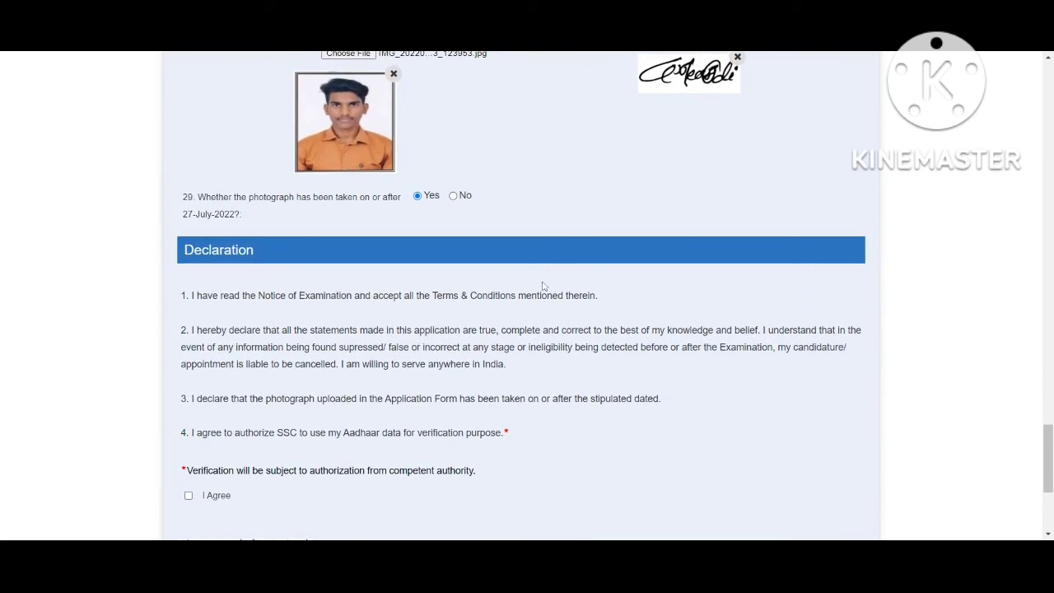
{"action": "scroll", "coordinate": [527, 329], "scroll_direction": "down", "scroll_amount": 2}
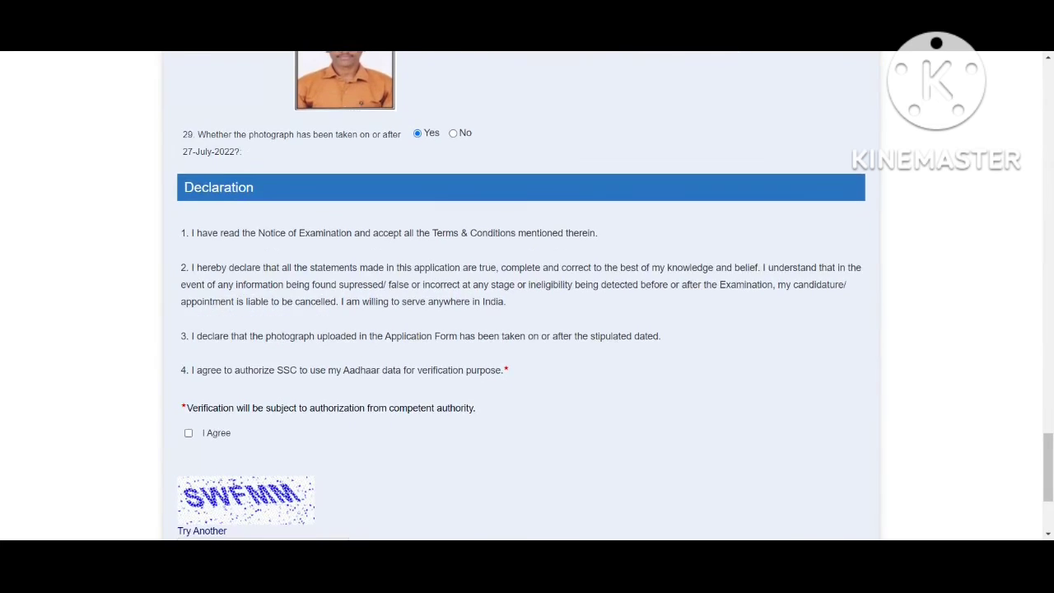
{"action": "scroll", "coordinate": [526, 297], "scroll_direction": "down", "scroll_amount": 1}
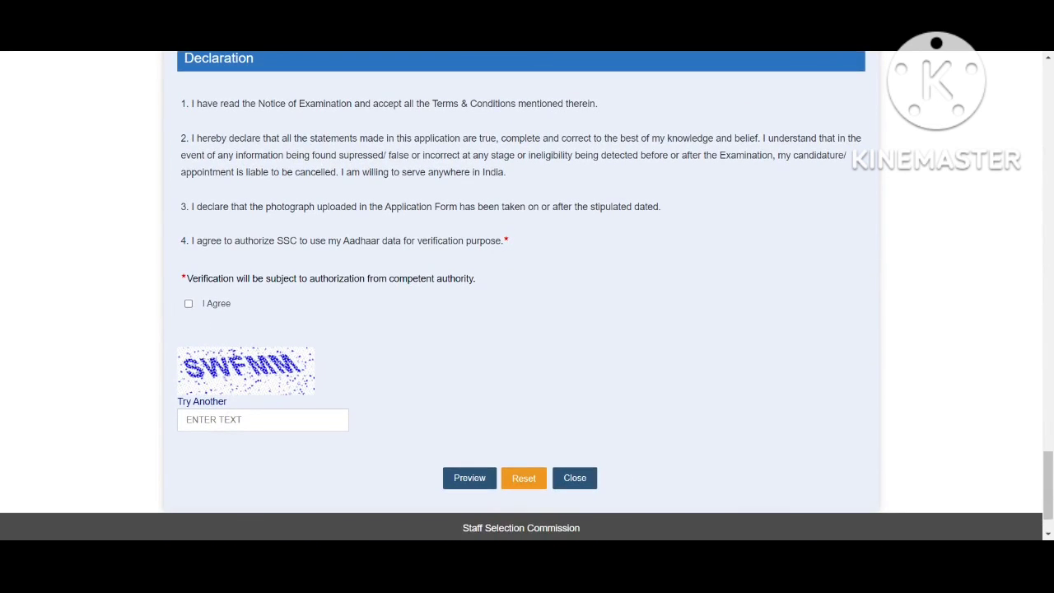
{"action": "left_click", "coordinate": [189, 303]}
{"action": "left_click", "coordinate": [247, 420]}
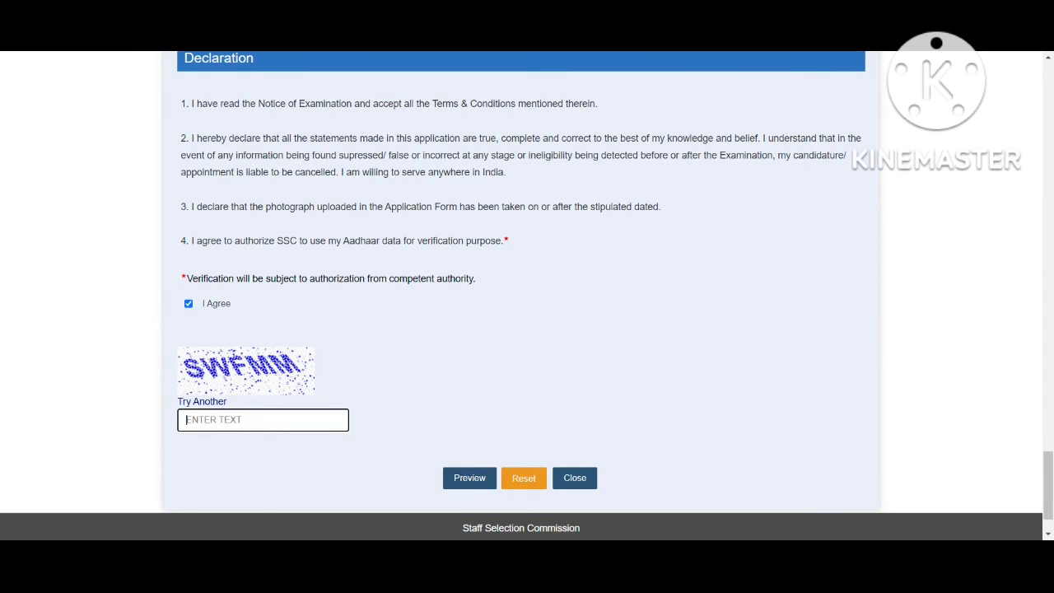
{"action": "type", "text": "S"}
{"action": "type", "text": "WFMM"}
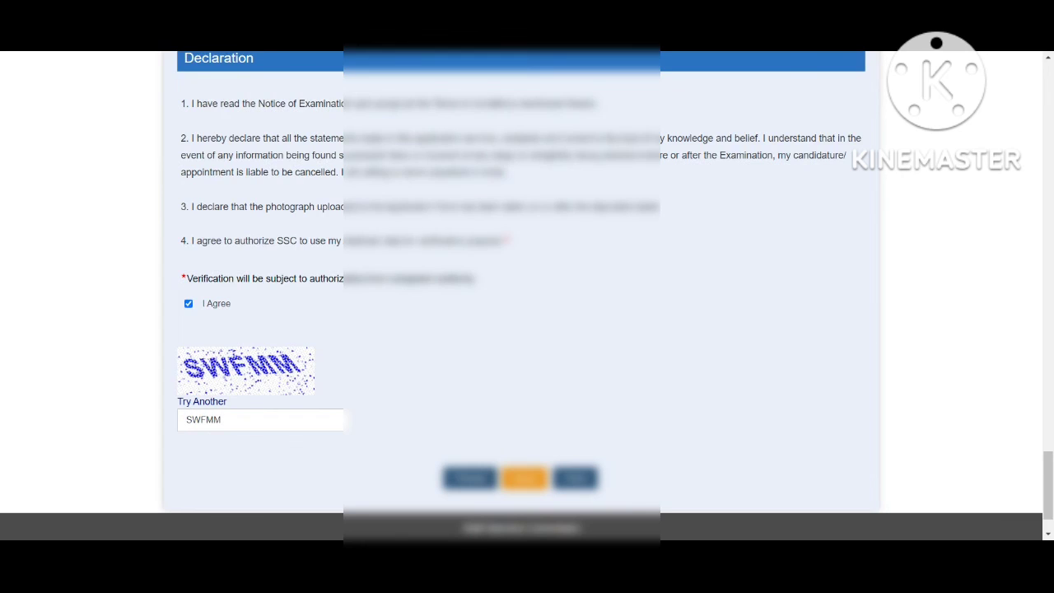
{"action": "left_click", "coordinate": [575, 478]}
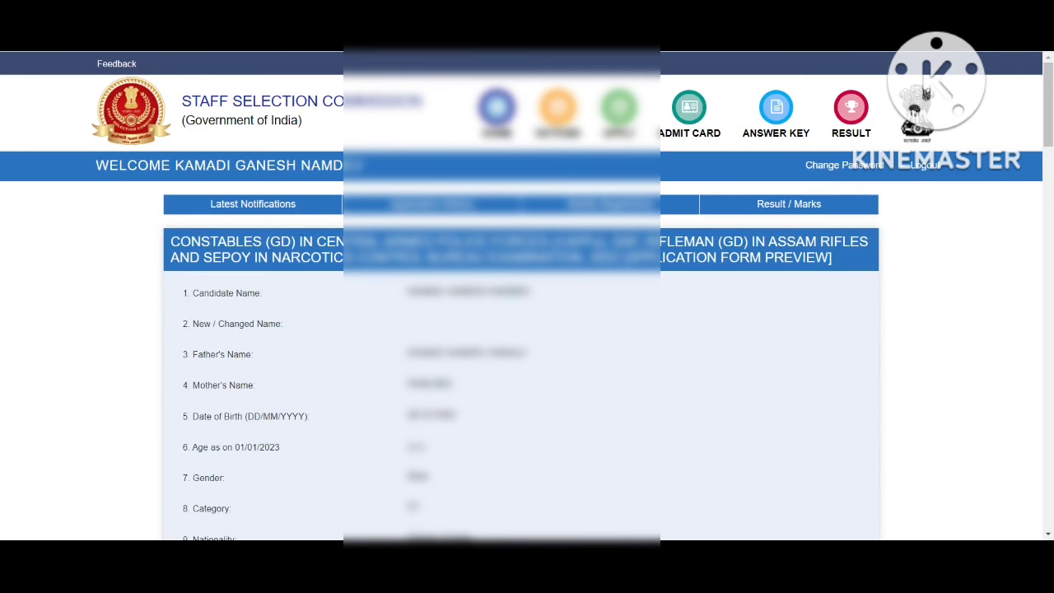
Review the application form preview from the candidate details through the post preferences and qualifications to the photograph and signature.
{"action": "scroll", "coordinate": [527, 329], "scroll_direction": "down", "scroll_amount": 5}
{"action": "scroll", "coordinate": [526, 329], "scroll_direction": "down", "scroll_amount": 5}
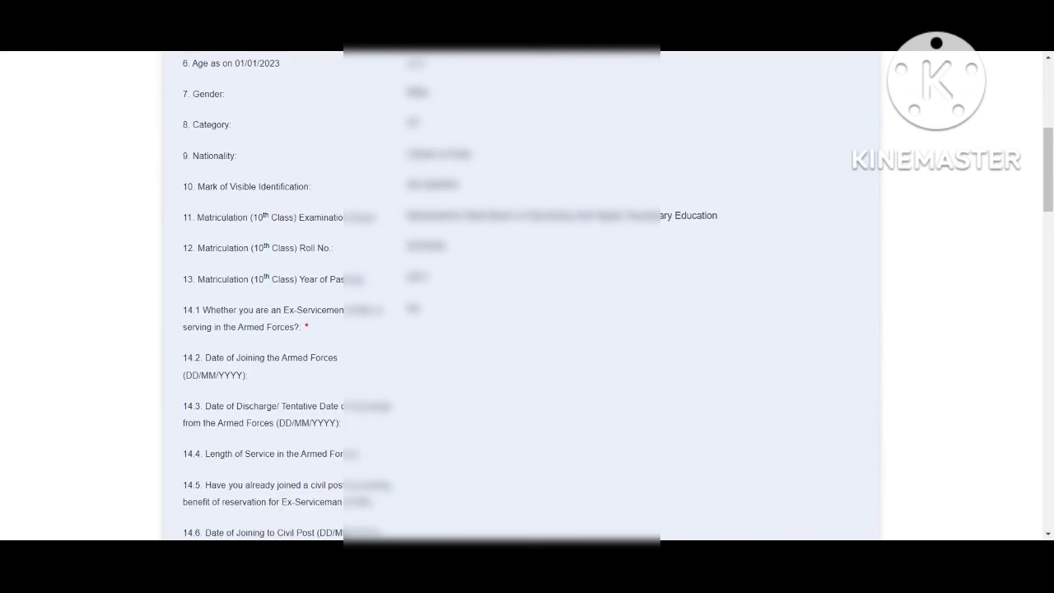
{"action": "scroll", "coordinate": [526, 329], "scroll_direction": "down", "scroll_amount": 3}
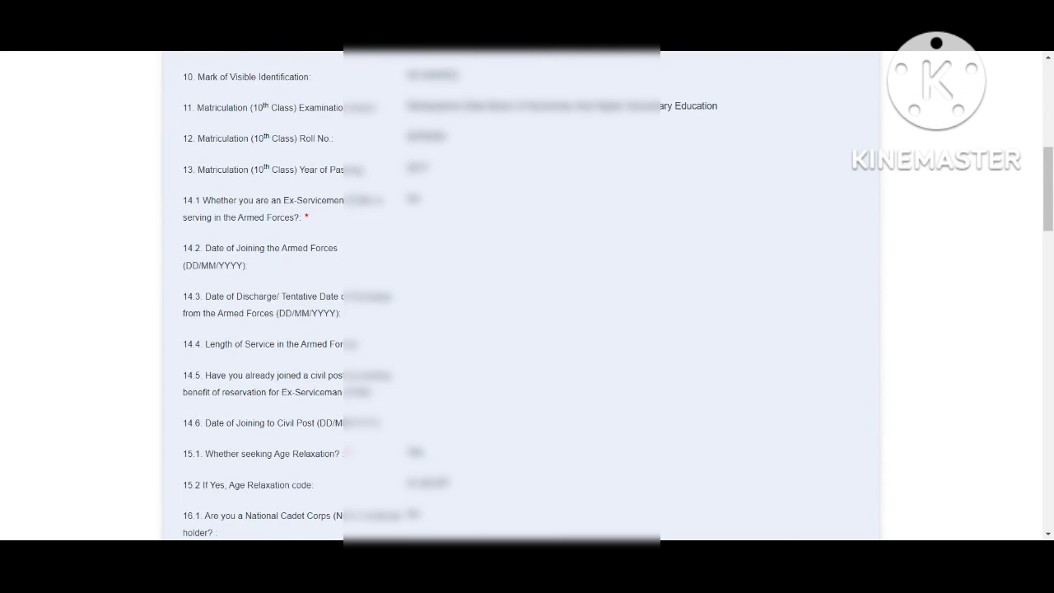
{"action": "scroll", "coordinate": [527, 329], "scroll_direction": "down", "scroll_amount": 5}
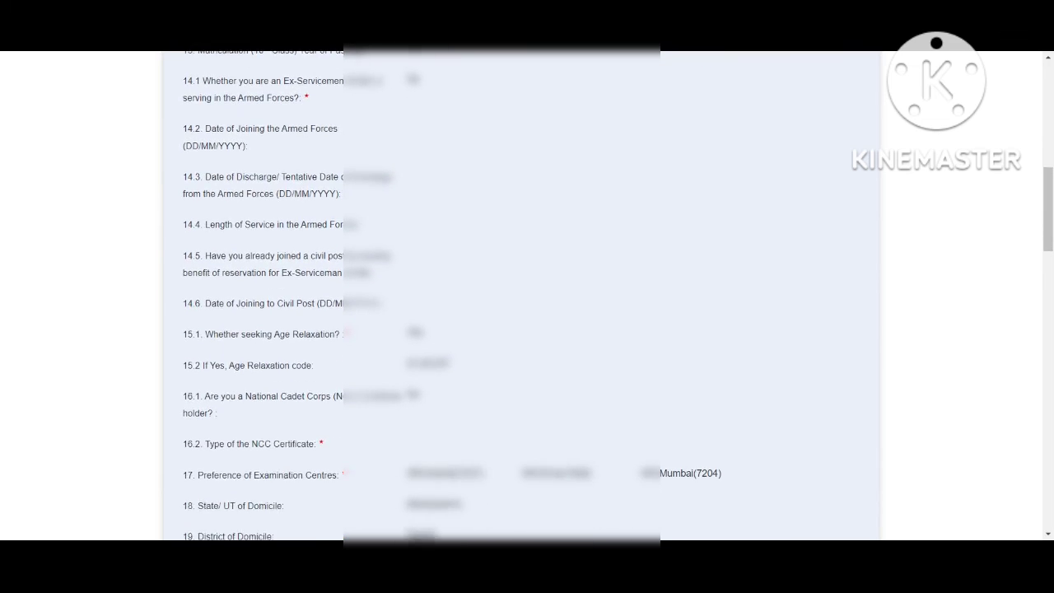
{"action": "scroll", "coordinate": [527, 329], "scroll_direction": "down", "scroll_amount": 3}
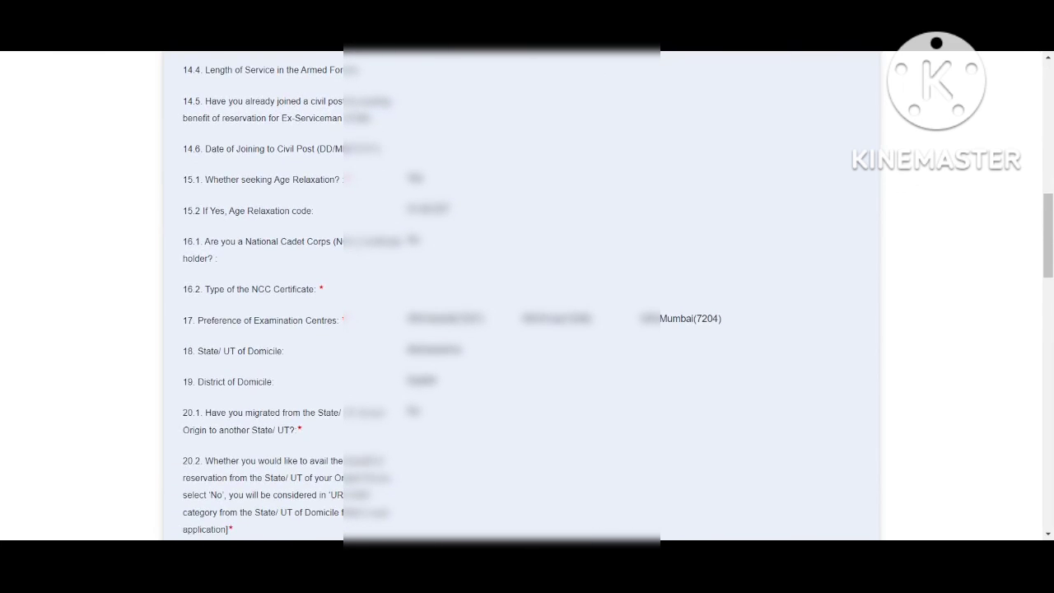
{"action": "scroll", "coordinate": [526, 330], "scroll_direction": "down", "scroll_amount": 1}
{"action": "scroll", "coordinate": [527, 330], "scroll_direction": "down", "scroll_amount": 7}
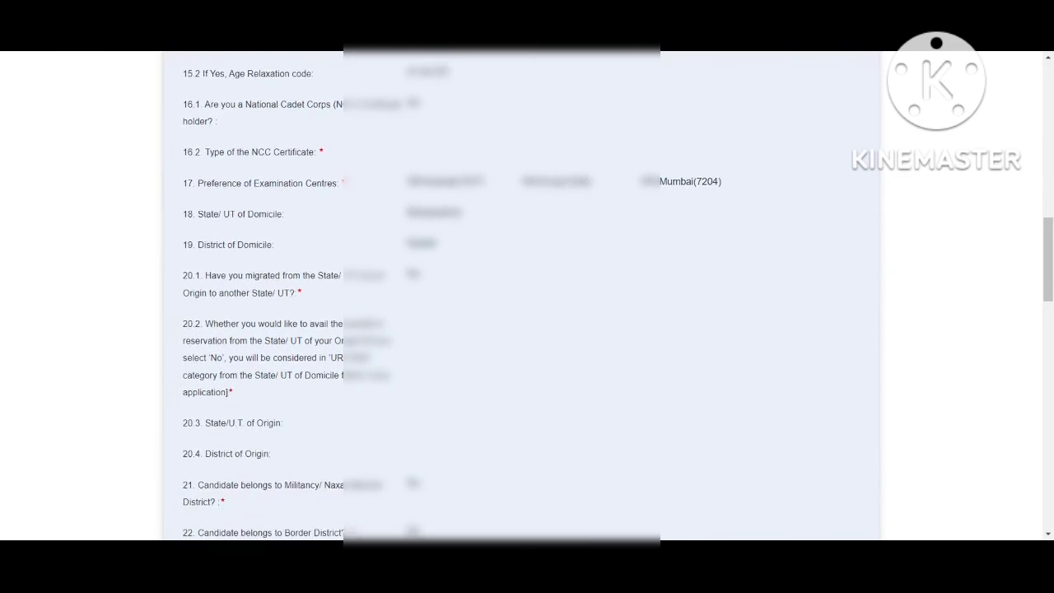
{"action": "scroll", "coordinate": [527, 329], "scroll_direction": "down", "scroll_amount": 8}
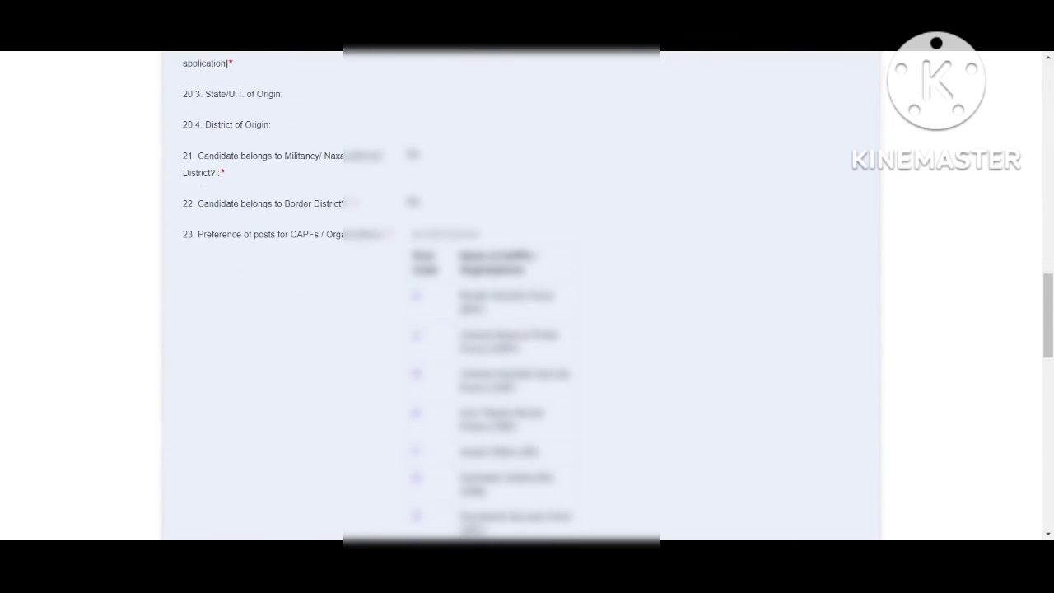
{"action": "scroll", "coordinate": [527, 329], "scroll_direction": "down", "scroll_amount": 7}
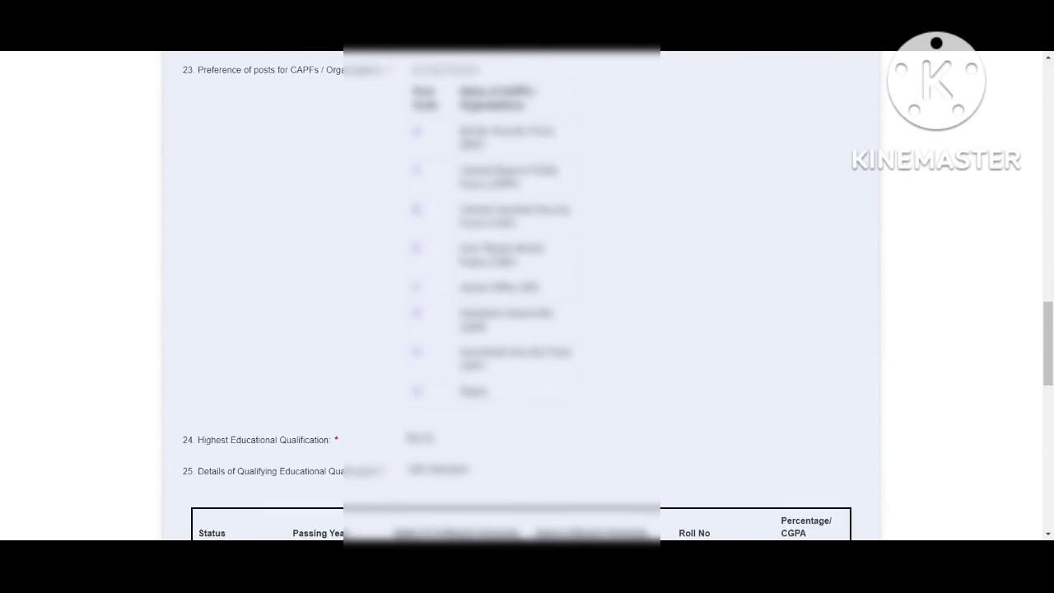
{"action": "scroll", "coordinate": [527, 329], "scroll_direction": "down", "scroll_amount": 6}
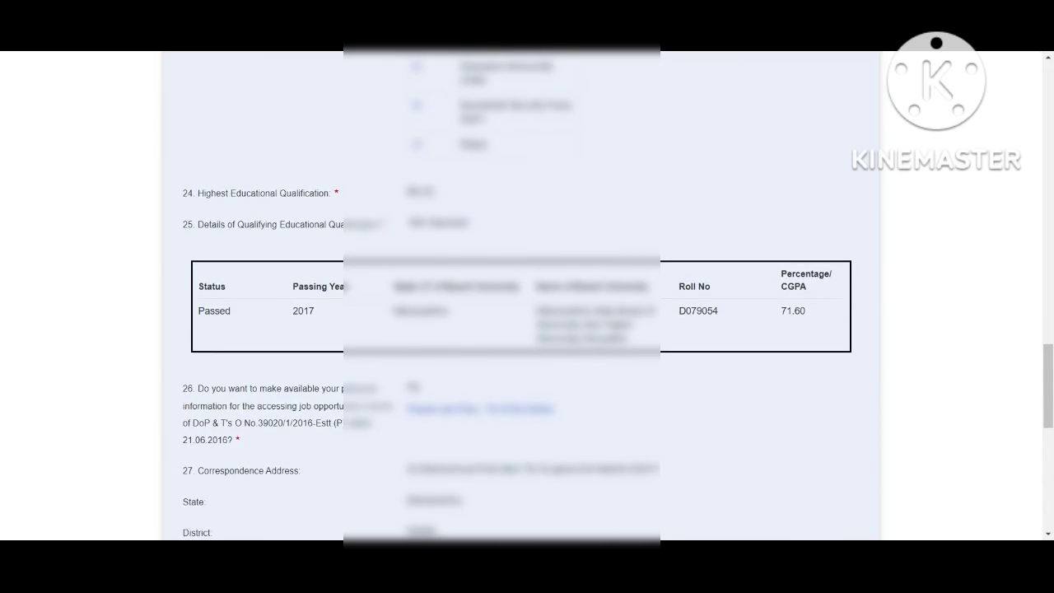
{"action": "scroll", "coordinate": [526, 330], "scroll_direction": "down", "scroll_amount": 5}
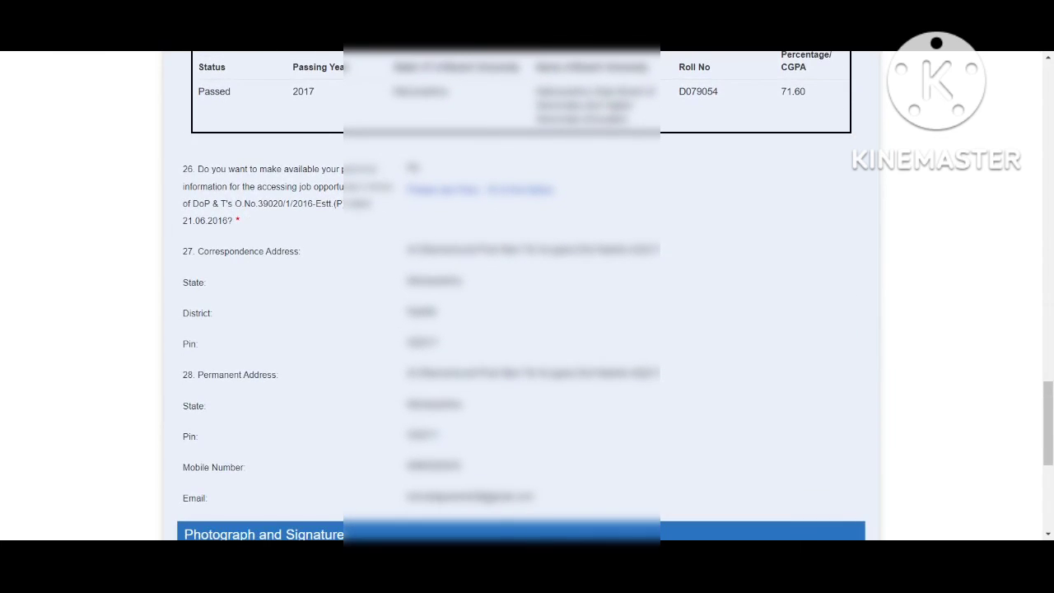
{"action": "scroll", "coordinate": [527, 329], "scroll_direction": "down", "scroll_amount": 2}
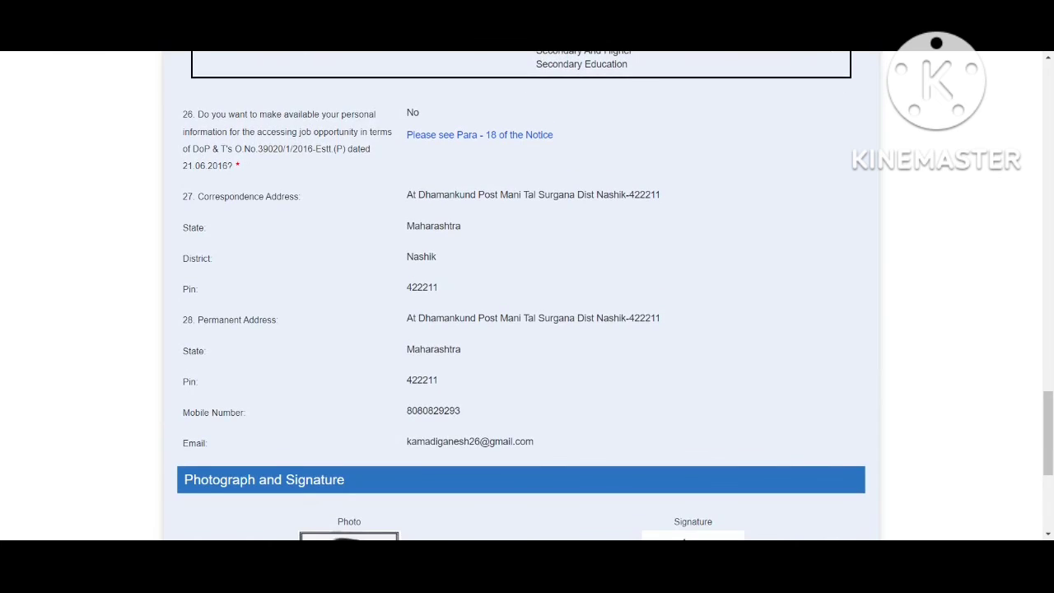
{"action": "scroll", "coordinate": [527, 297], "scroll_direction": "down", "scroll_amount": 8}
{"action": "scroll", "coordinate": [526, 296], "scroll_direction": "down", "scroll_amount": 2}
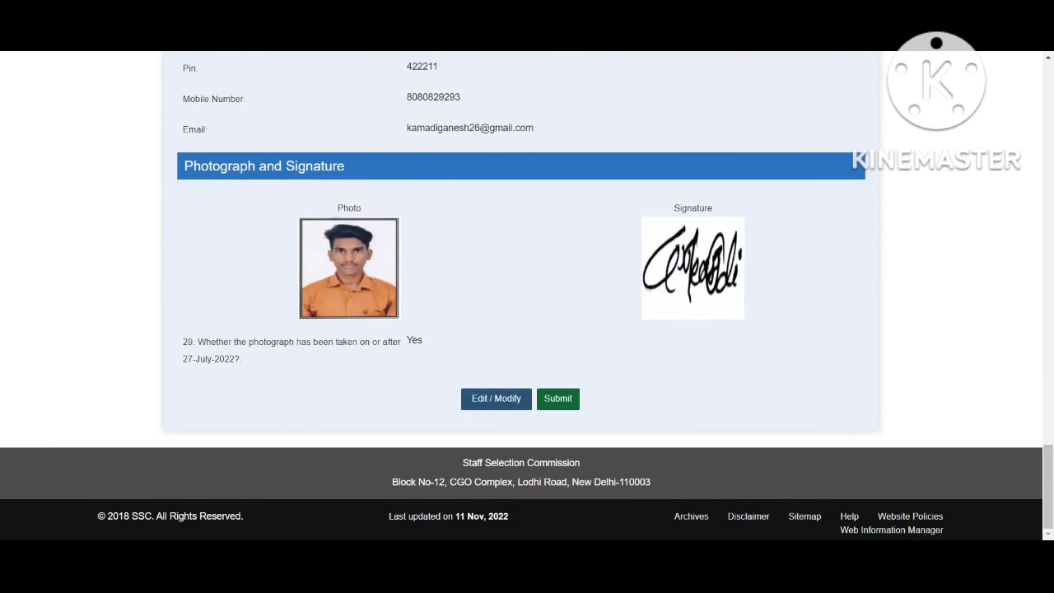
Submit the reviewed application form.
{"action": "left_click", "coordinate": [559, 400]}
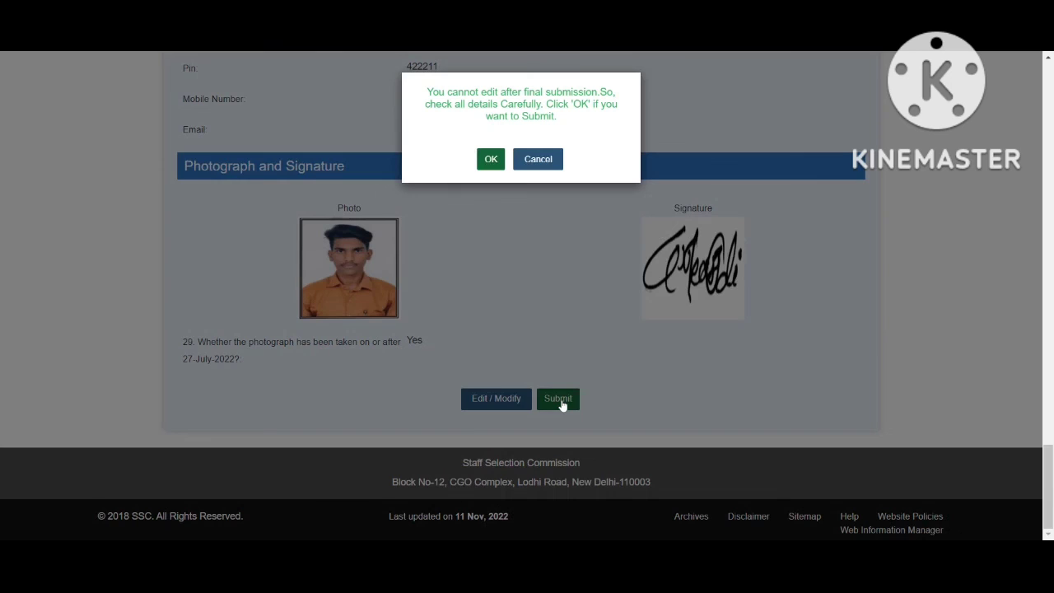